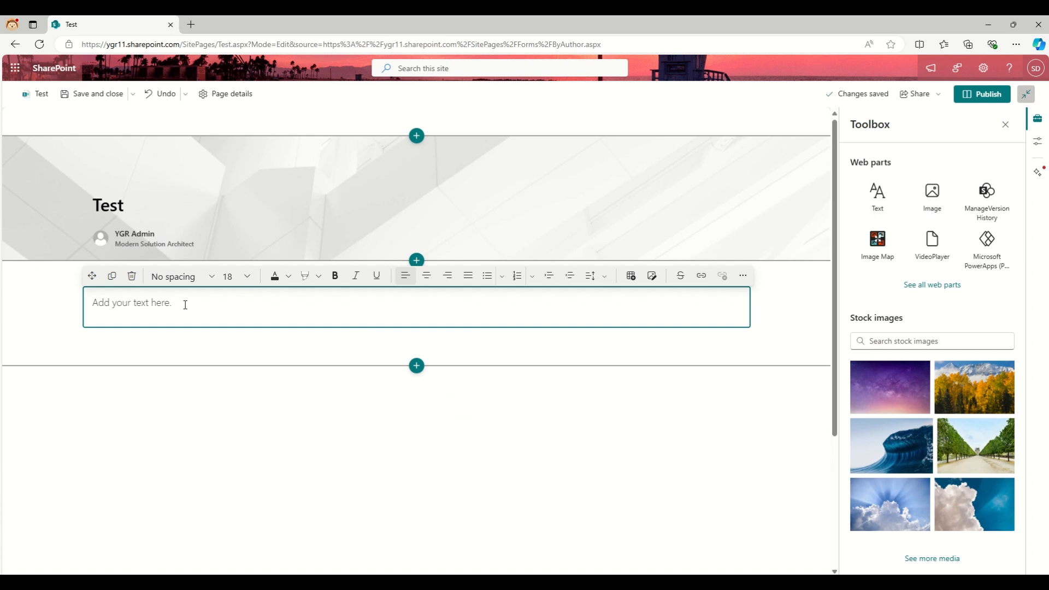
# Search the web in a new tab for "lorem ipsum genera" and open the Lorem Ipsum Generator site
pyautogui.click(192, 25)
pyautogui.write('lo')
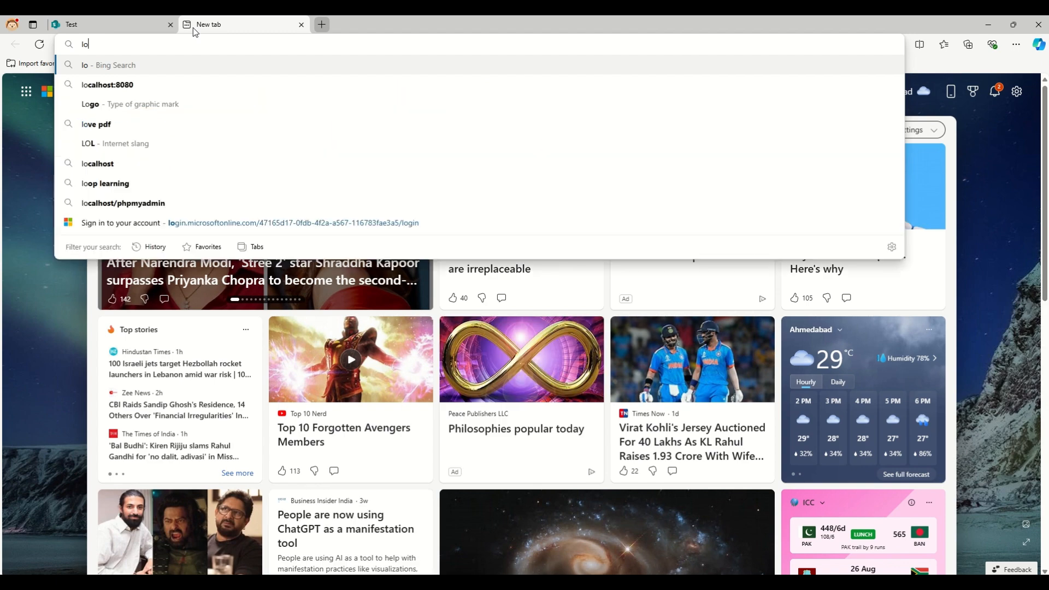
pyautogui.write('rem ip')
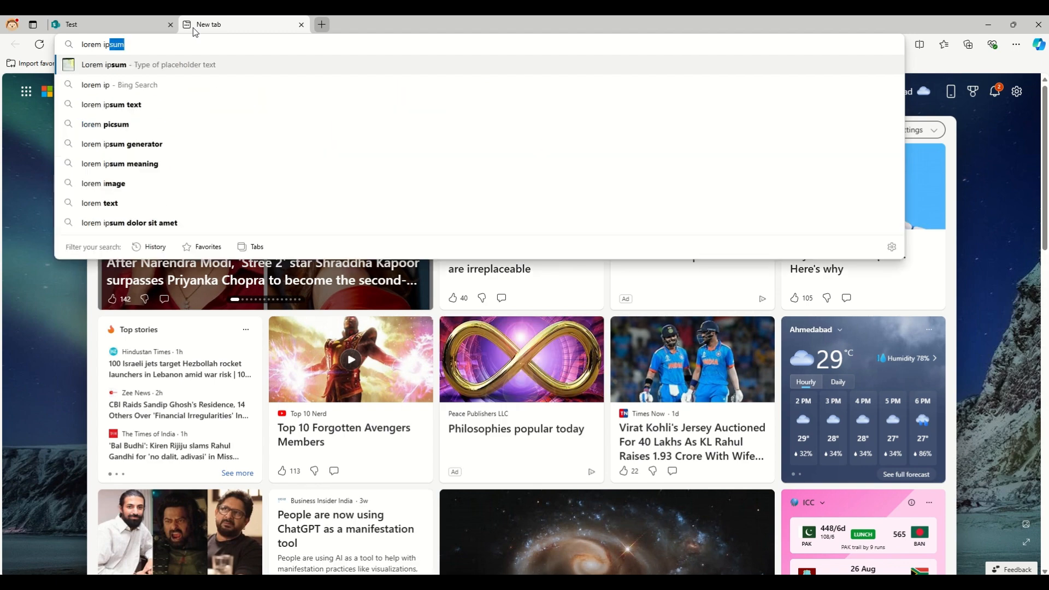
pyautogui.write('sum genera')
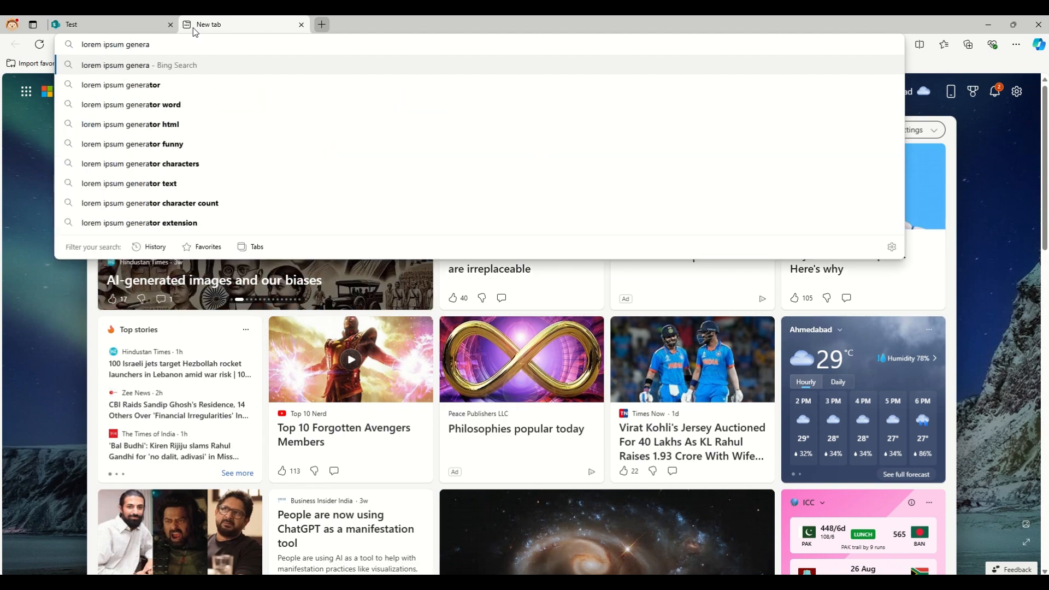
pyautogui.press('Return')
pyautogui.click(186, 181)
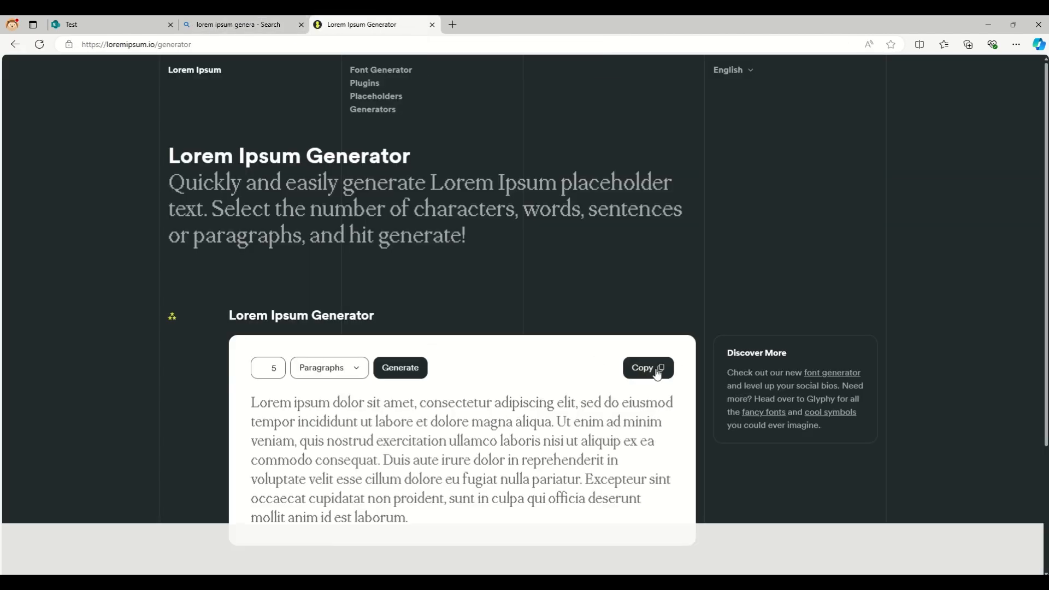
# Copy the generated placeholder paragraph and paste it into the text web part of the SharePoint Test page
pyautogui.click(657, 370)
pyautogui.click(109, 24)
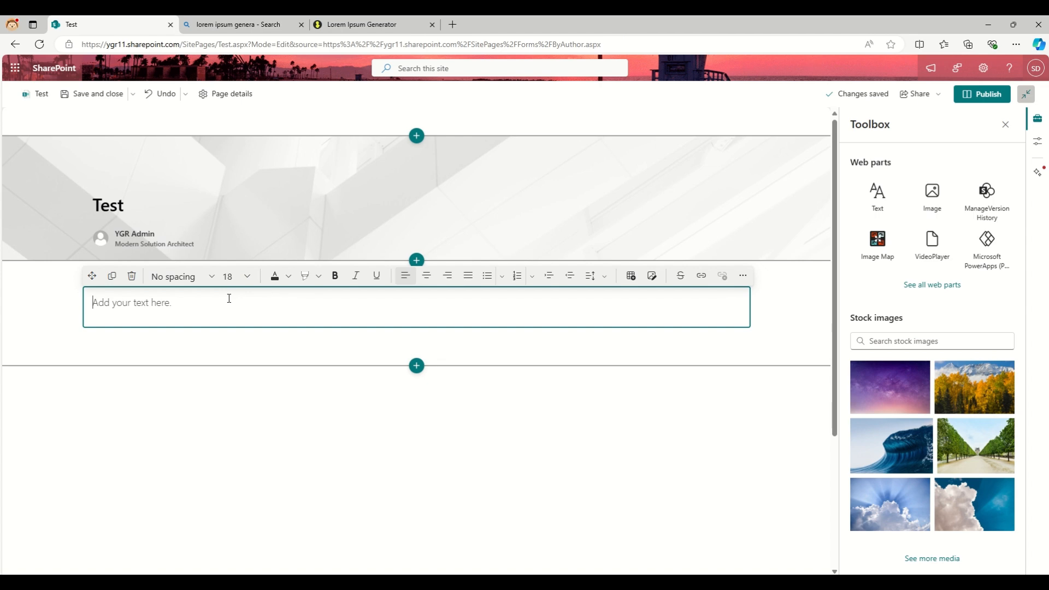
pyautogui.write('Lorem ipsum dolor sit amet, consectetur adipiscing elit, sed do eiusmod tempor incididunt ut labore et dolore magna aliqua. Ut enim ad minim veniam, quis nostrud exercitation ullamco laboris nisi ut aliquip ex ea commodo consequat. Duis aute irure dolor in reprehenderit in voluptate velit esse cillum dolore eu fugiat nulla pariatur. Excepteur sint occaecat cupidatat non proident, sunt in culpa qui officia deserunt mollit anim id est laborum.')
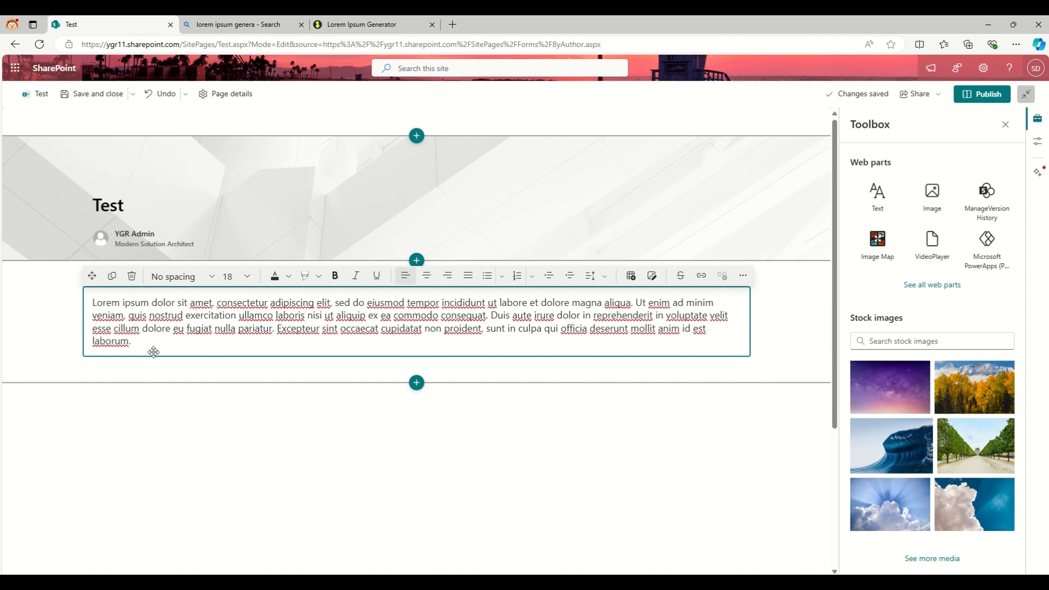
# Try line spacings of 1.0, 2.4, 2.0 and 1.6 on the whole placeholder paragraph
pyautogui.moveTo(149, 346); pyautogui.dragTo(91, 307)
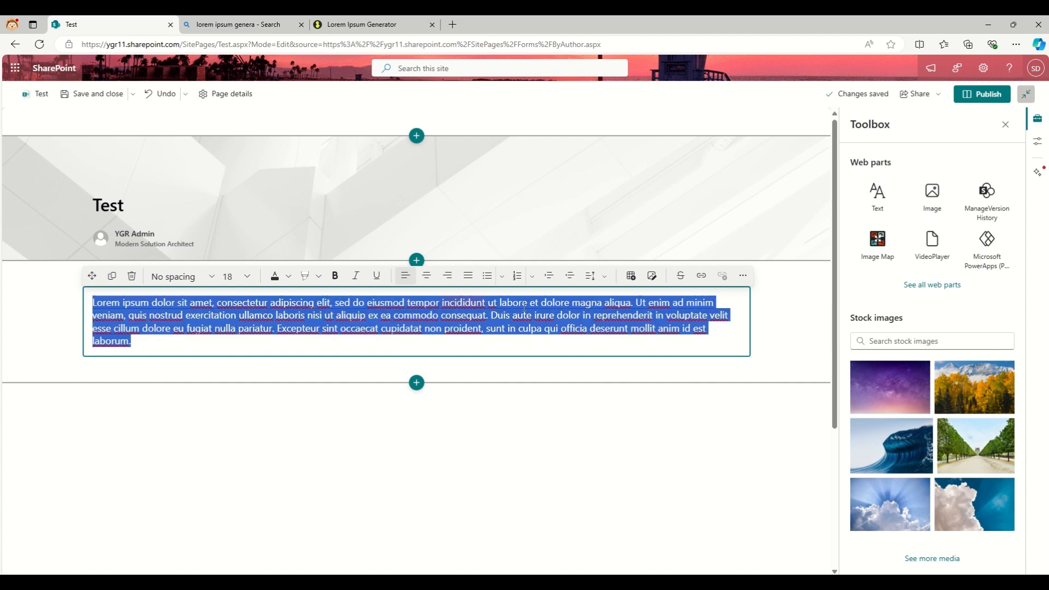
pyautogui.click(601, 284)
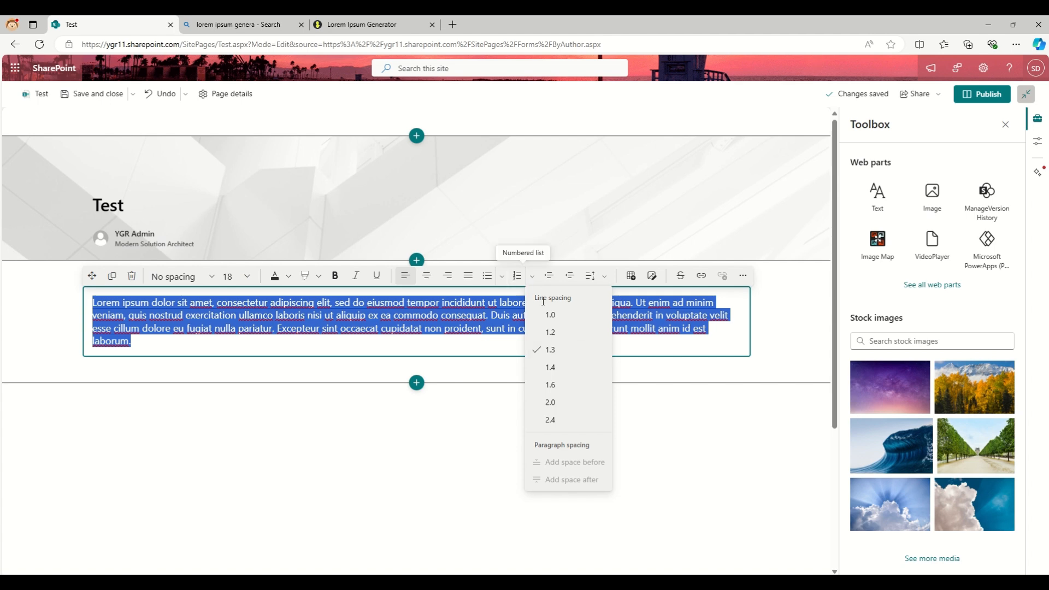
pyautogui.click(561, 320)
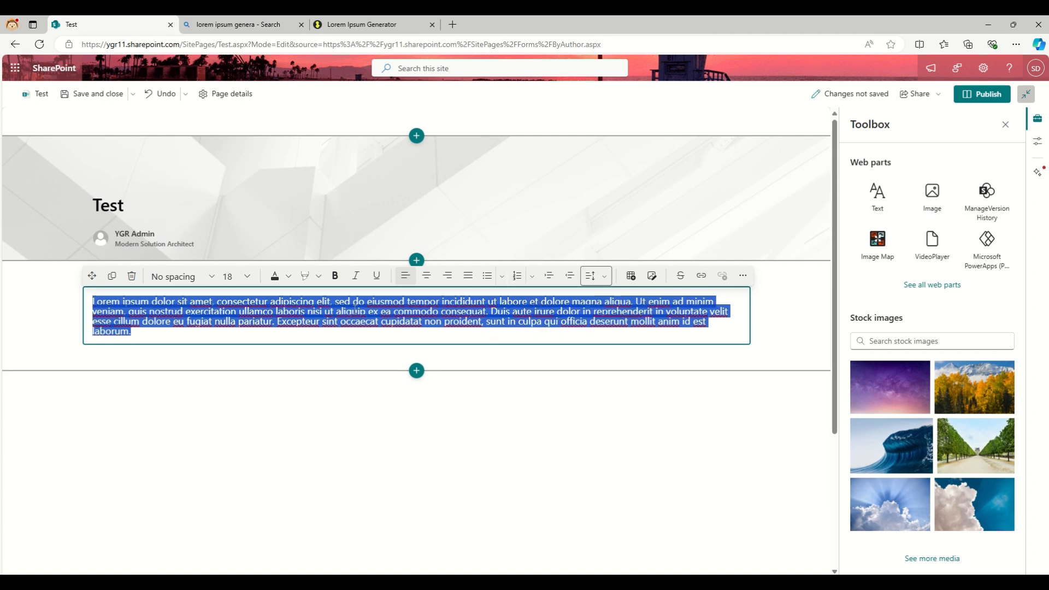
pyautogui.click(595, 276)
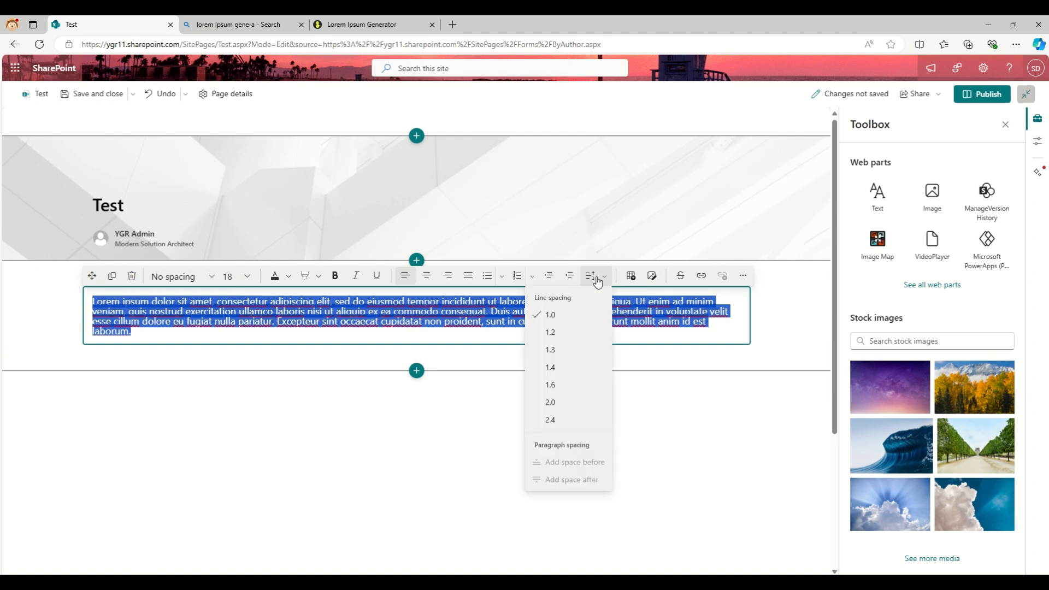
pyautogui.click(566, 423)
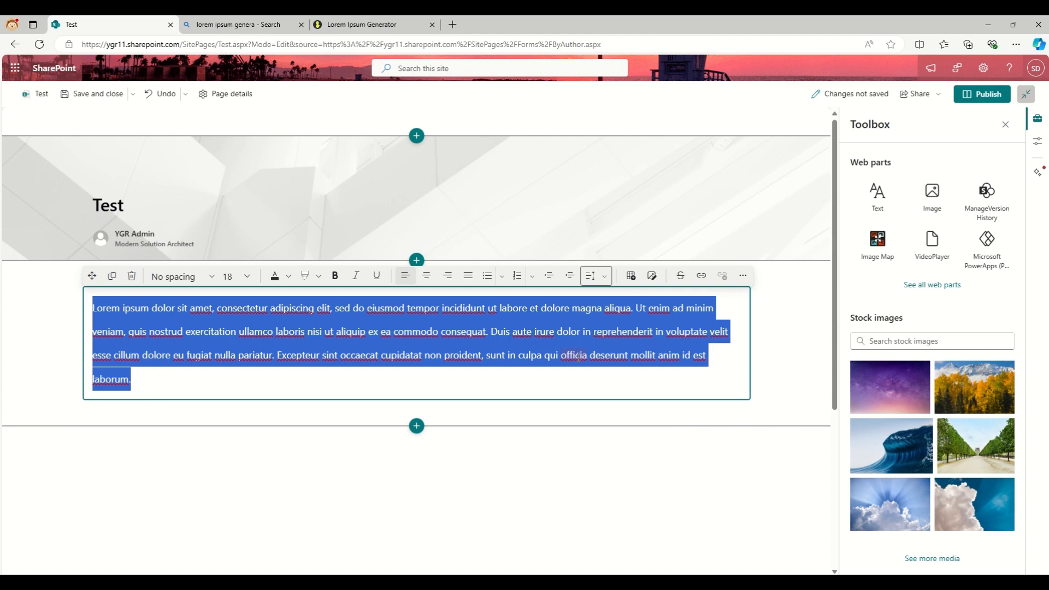
pyautogui.click(591, 276)
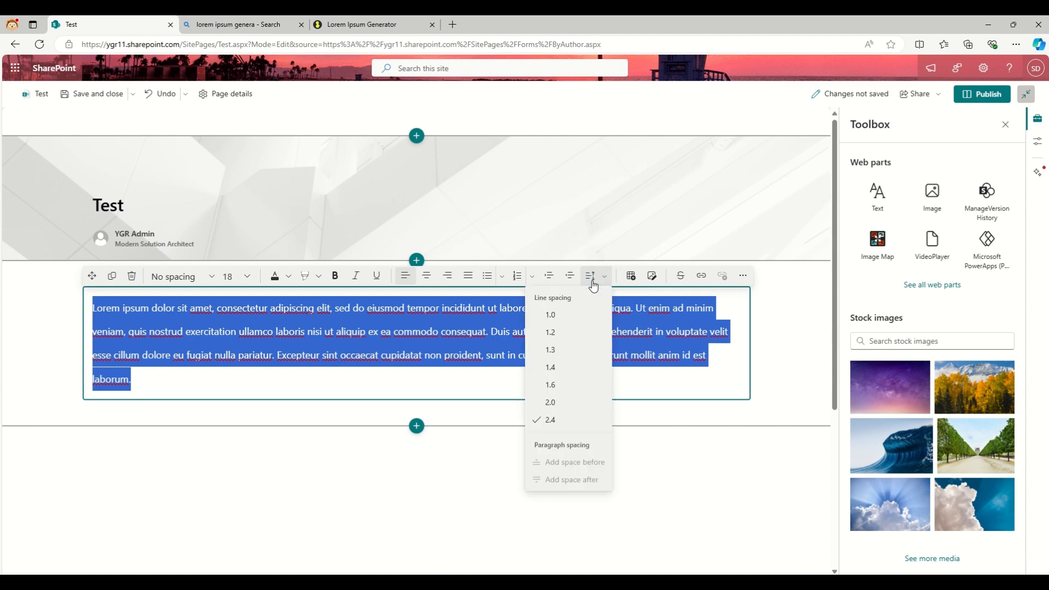
pyautogui.click(550, 403)
pyautogui.click(589, 275)
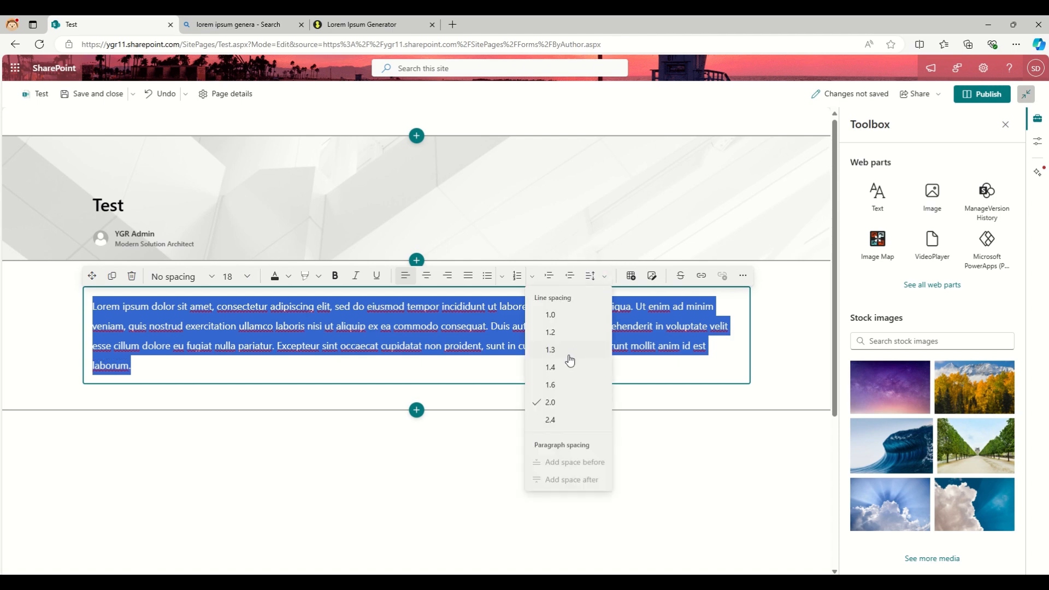
pyautogui.click(552, 385)
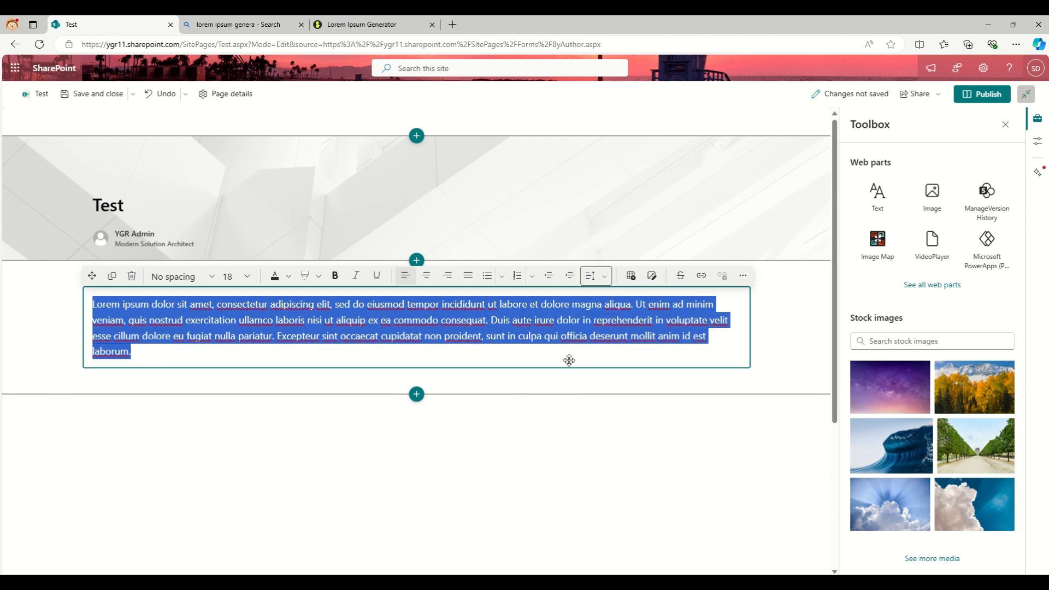
# Set the placeholder paragraph's line spacing to 1.4
pyautogui.click(630, 311)
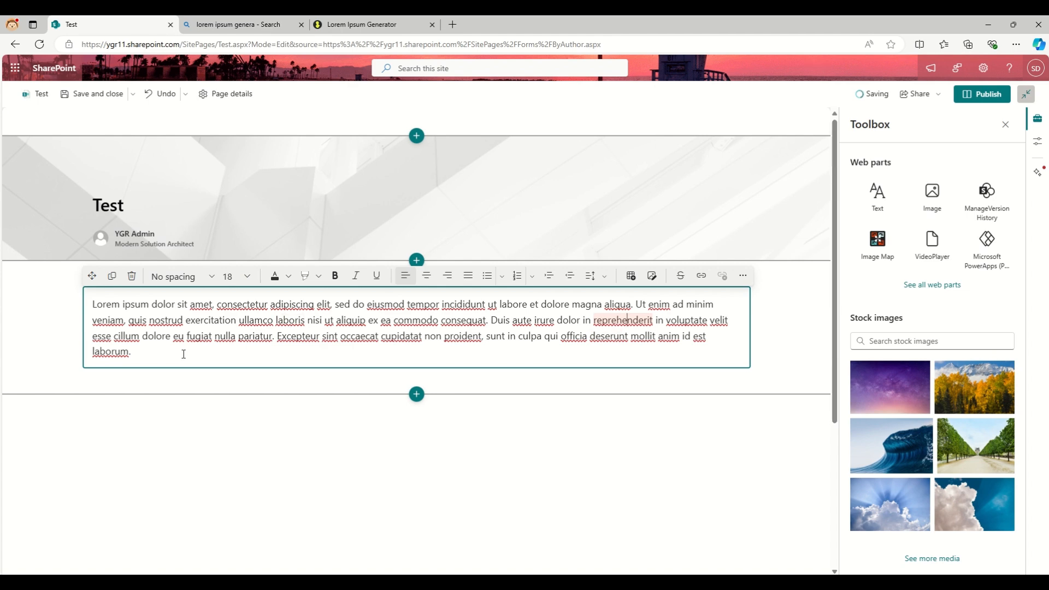
pyautogui.click(599, 277)
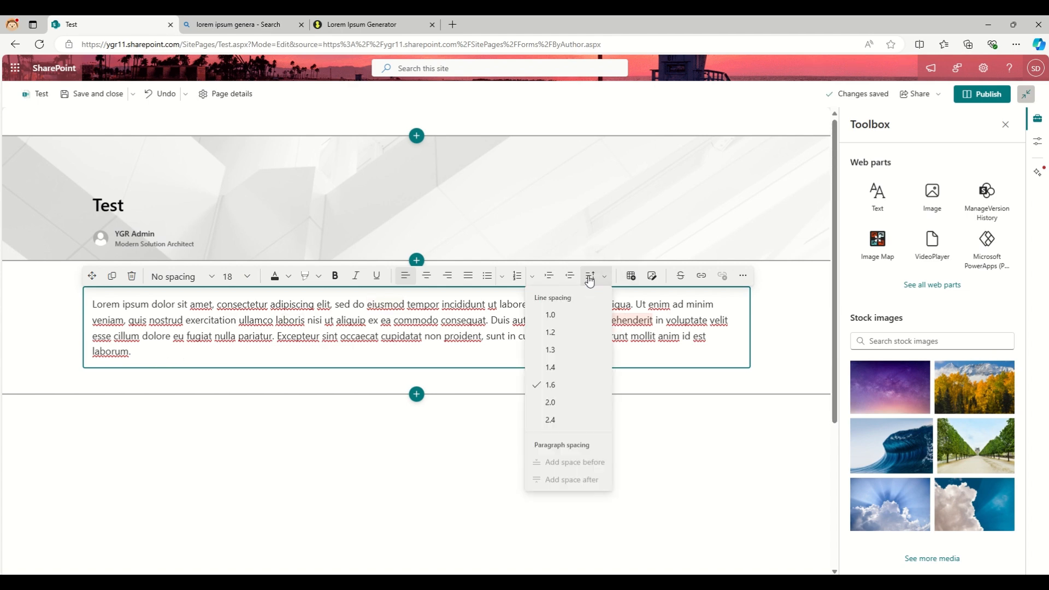
pyautogui.click(540, 381)
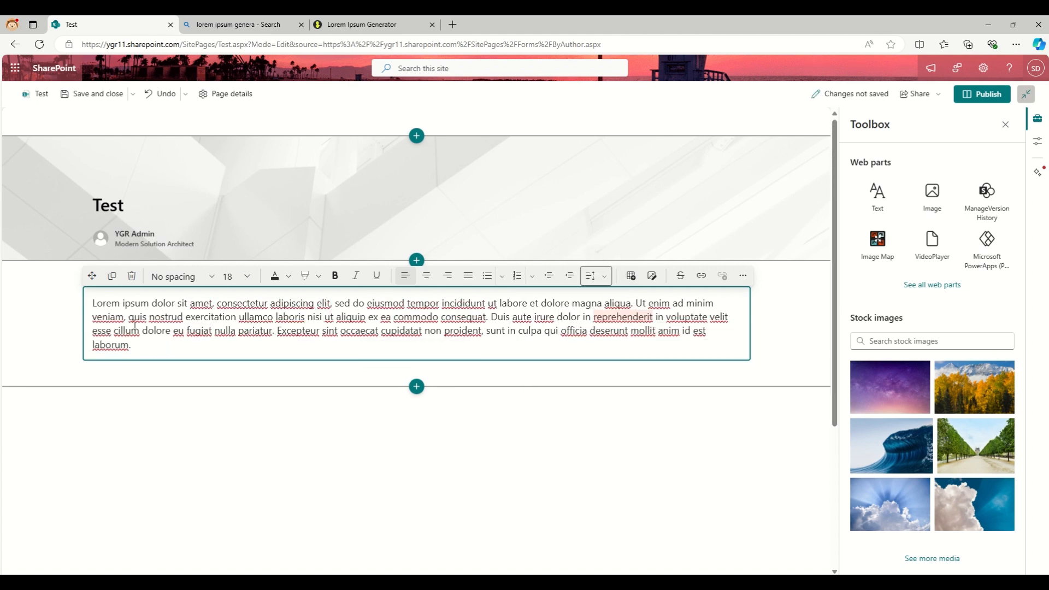
pyautogui.click(307, 342)
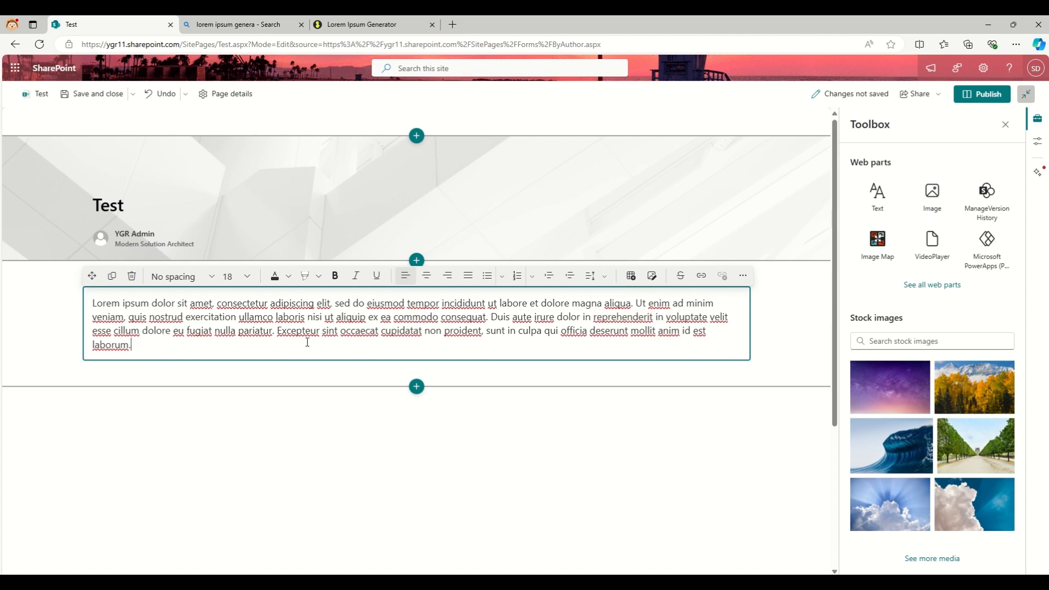
pyautogui.hotkey('ctrl', 'a')
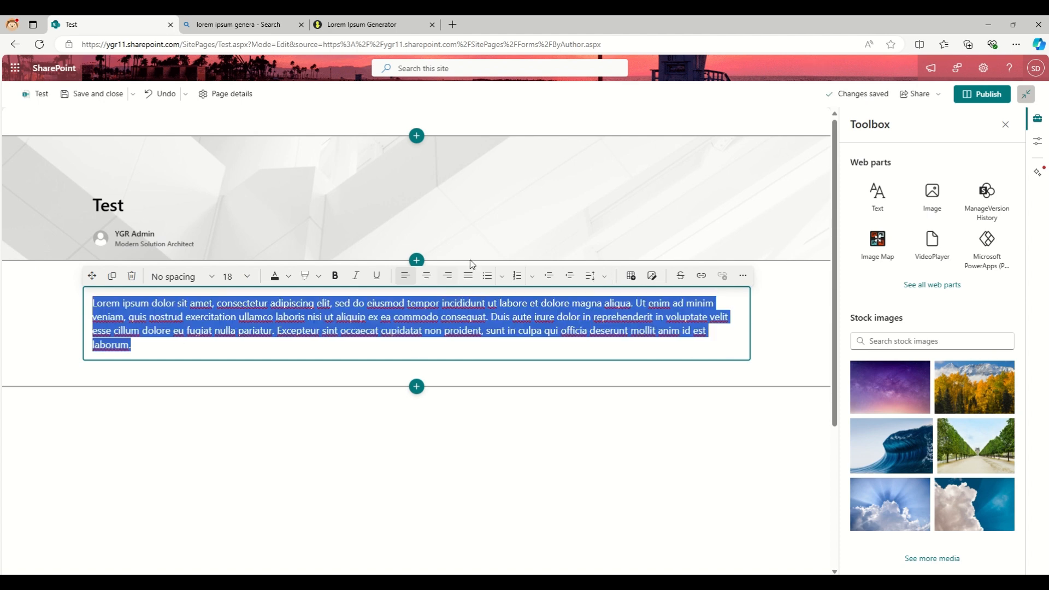
pyautogui.click(501, 277)
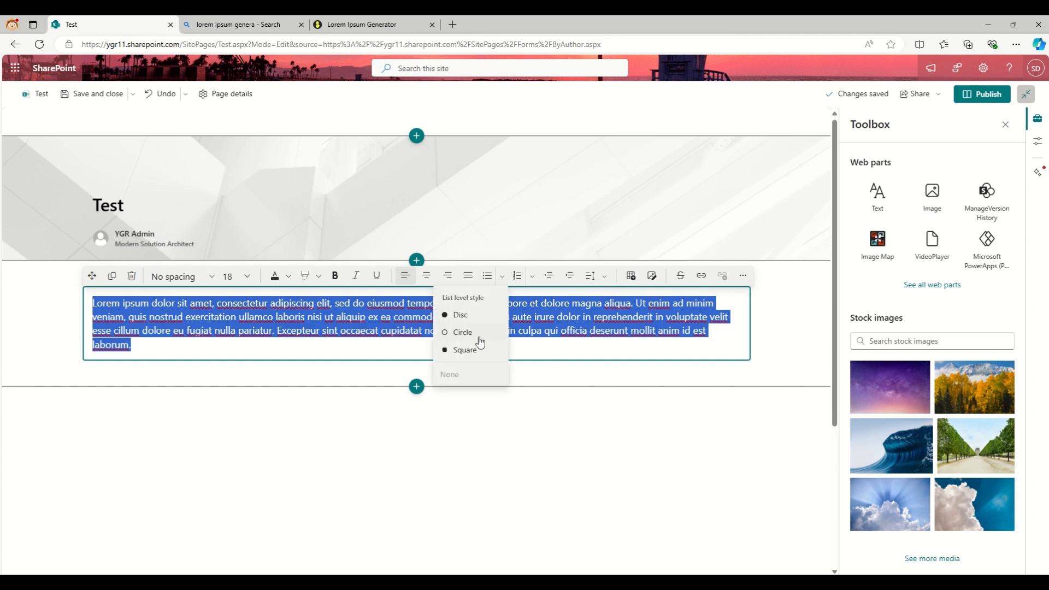
pyautogui.click(598, 314)
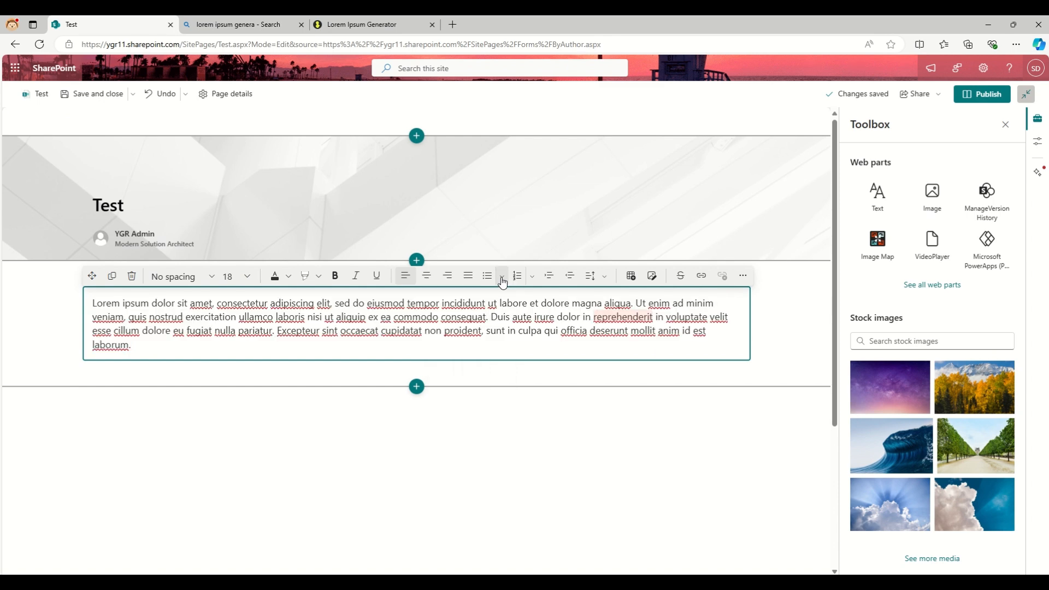
pyautogui.click(501, 279)
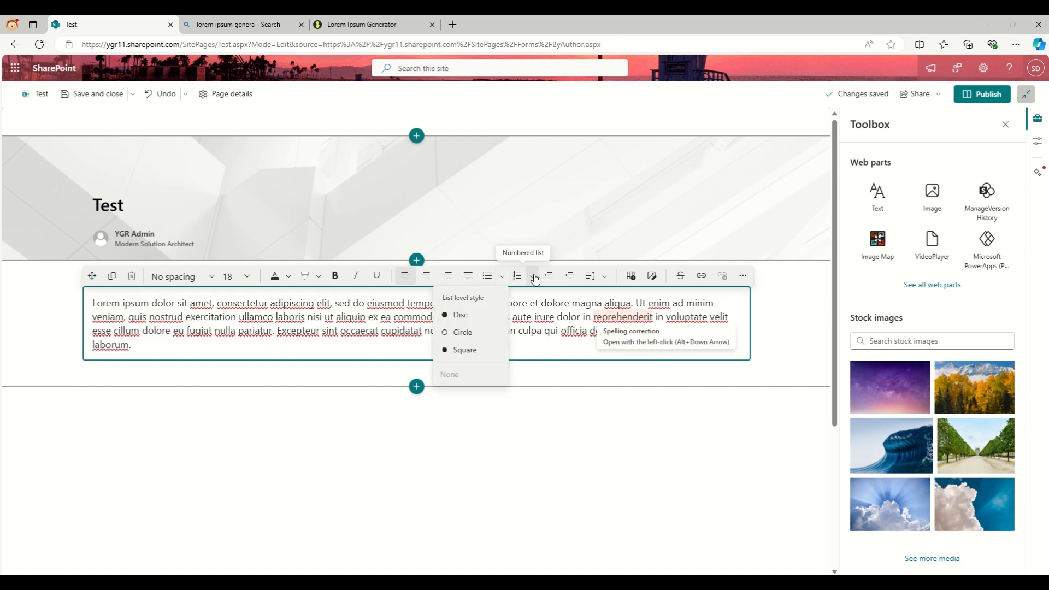
pyautogui.click(578, 319)
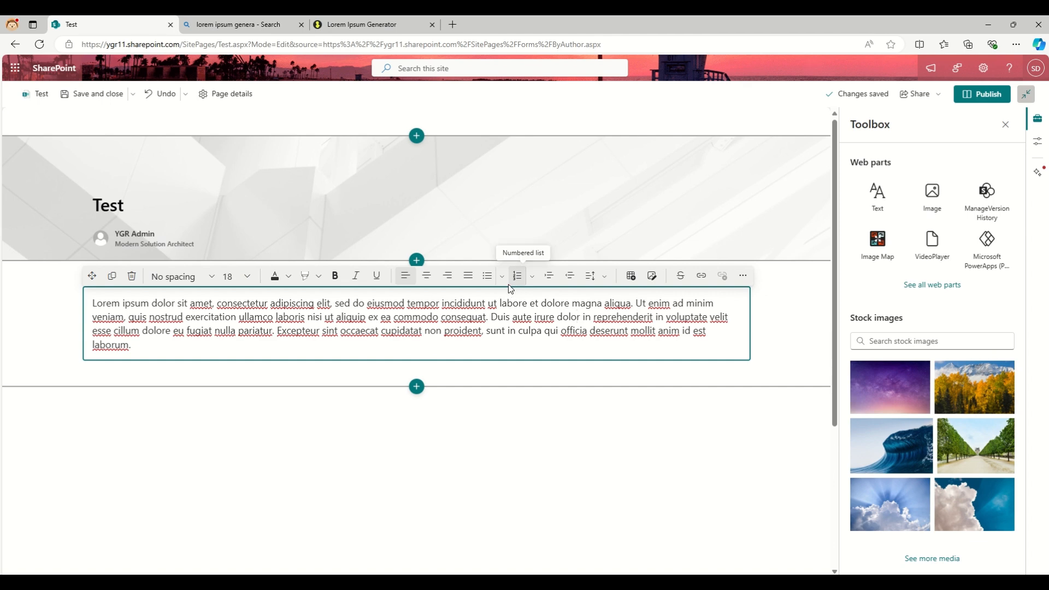
pyautogui.click(502, 279)
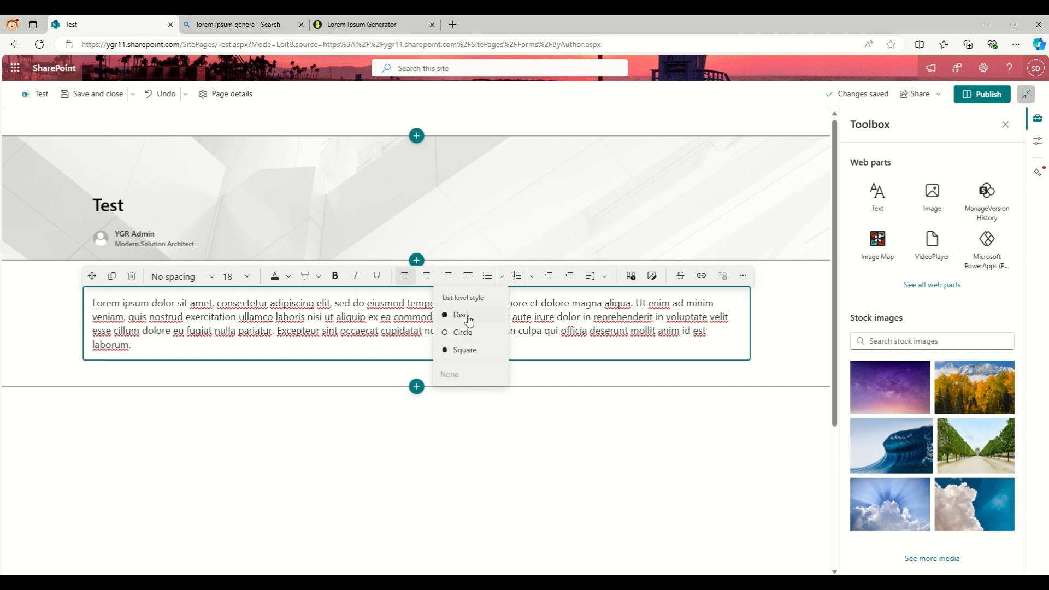
# Start a bulleted list below the placeholder paragraph with "Test" as its first item and an empty second item
pyautogui.click(338, 352)
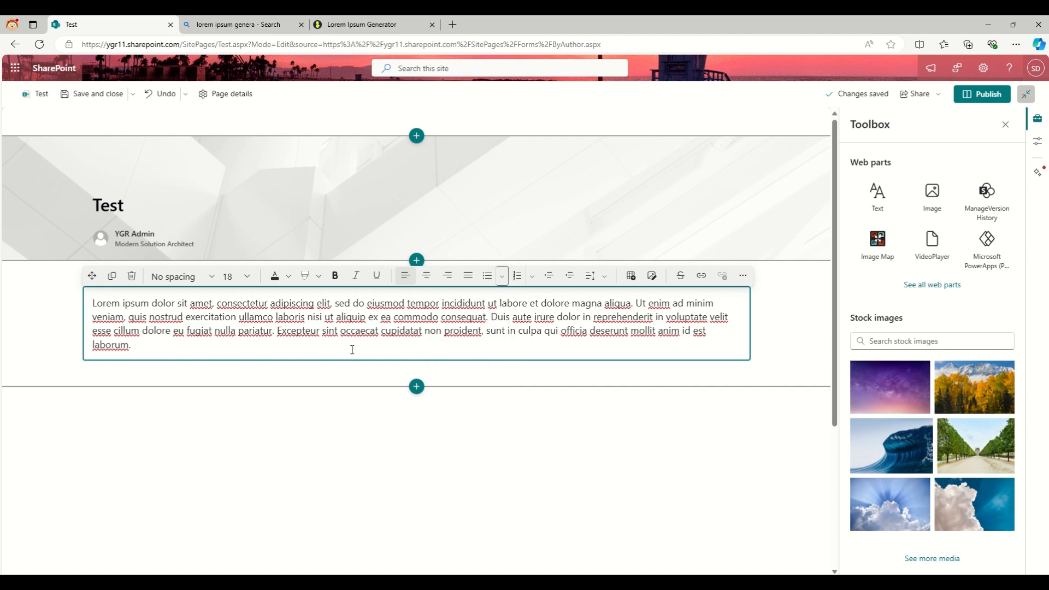
pyautogui.press('Return')
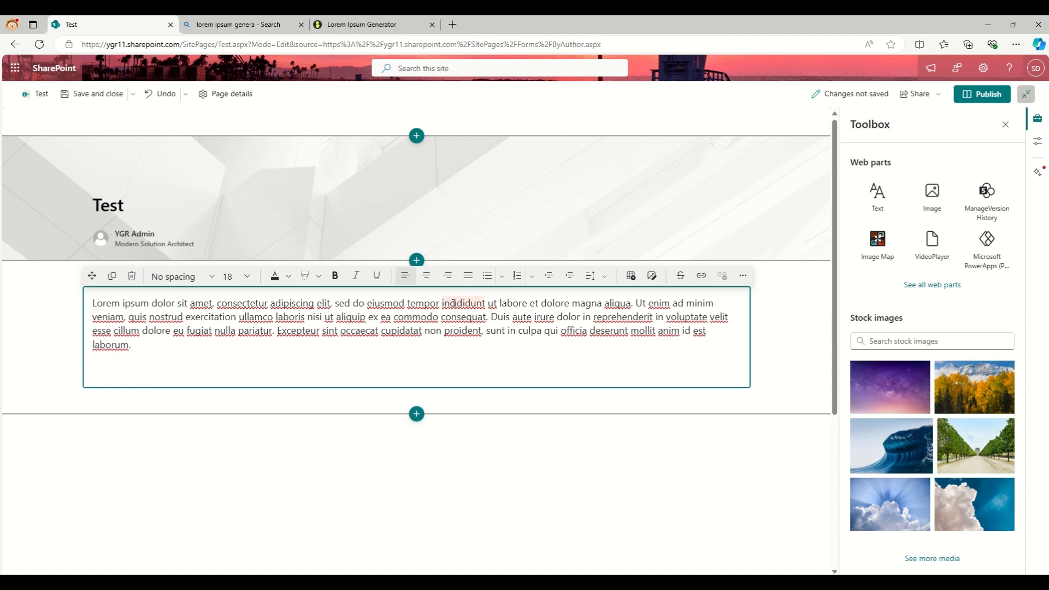
pyautogui.click(488, 278)
pyautogui.press('Return')
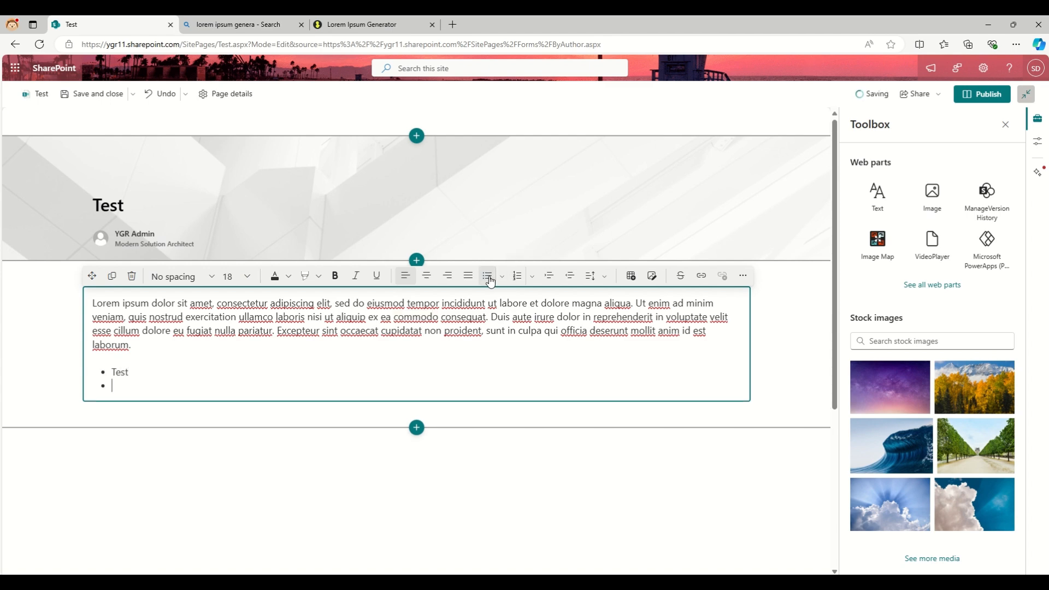
# Try the Circle and Square bullet styles on the list below the paragraph
pyautogui.click(502, 276)
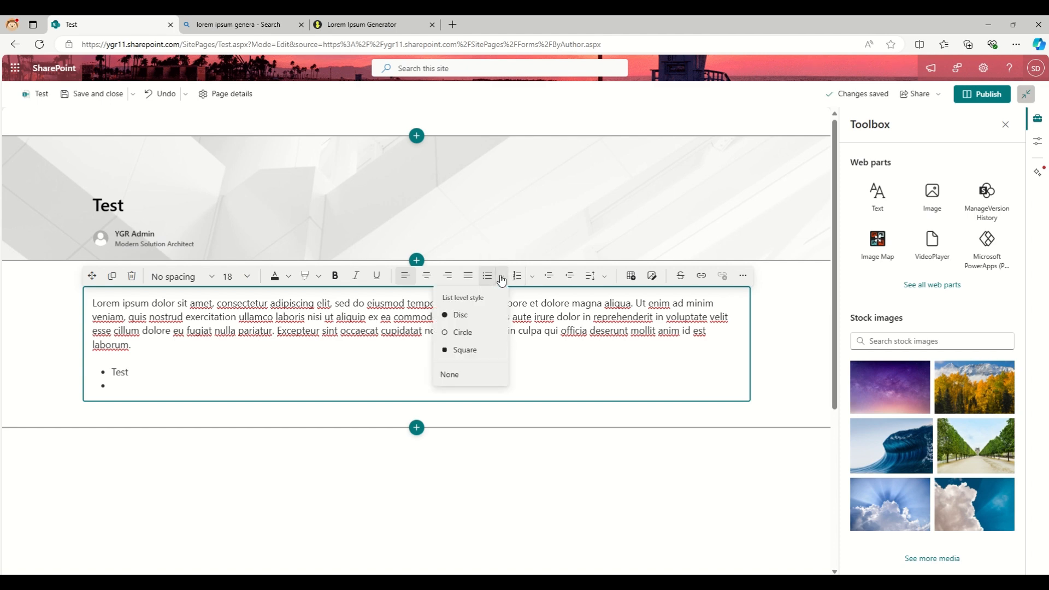
pyautogui.click(469, 332)
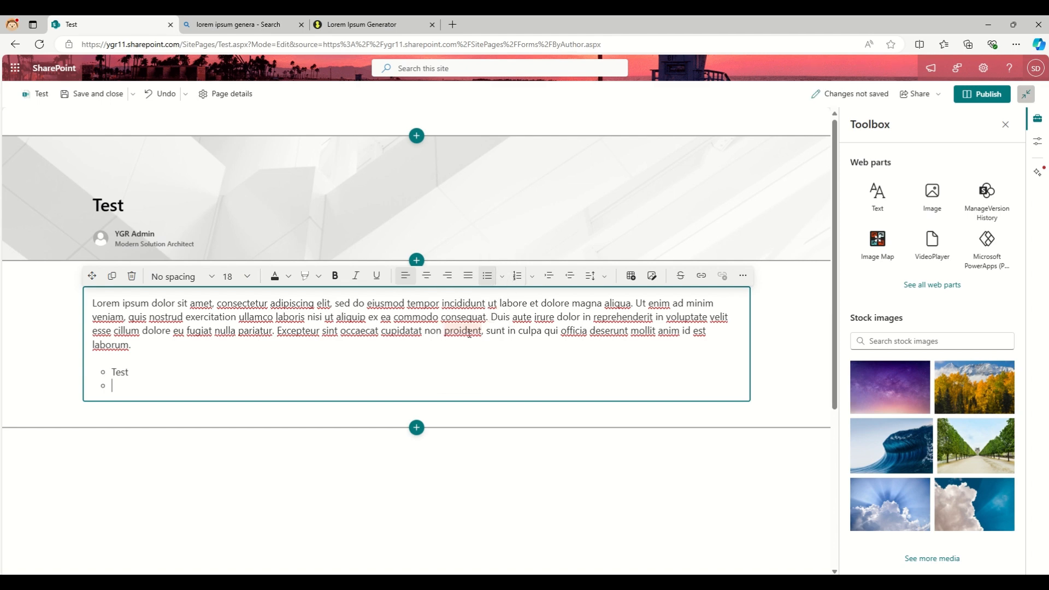
pyautogui.click(503, 276)
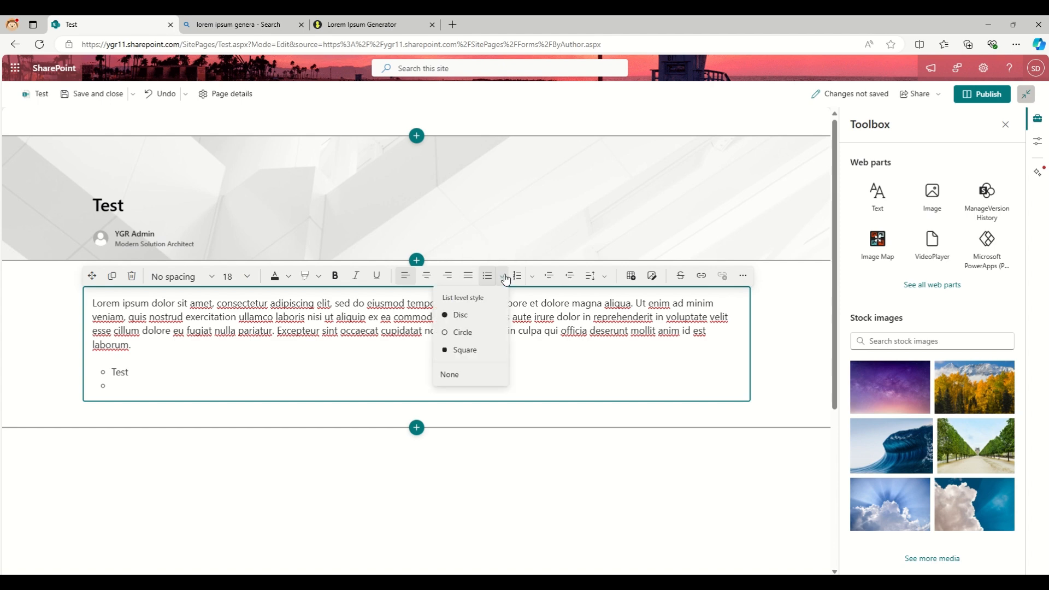
pyautogui.click(469, 350)
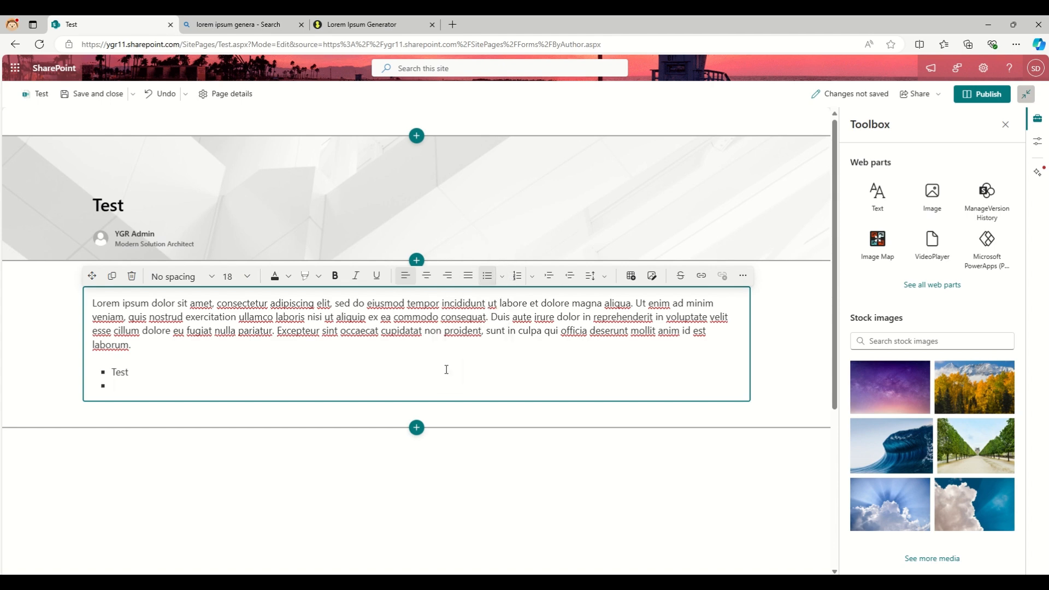
# Convert the bulleted list containing "Test" to a numbered list and apply the Alphabetical level style
pyautogui.moveTo(129, 372); pyautogui.dragTo(110, 372)
pyautogui.click(516, 277)
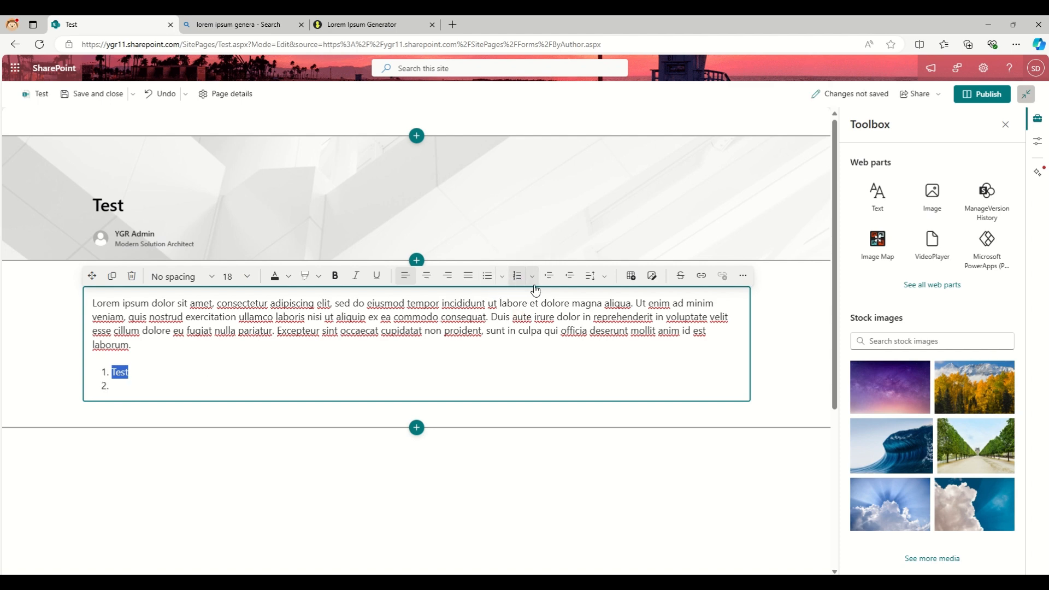
pyautogui.click(533, 276)
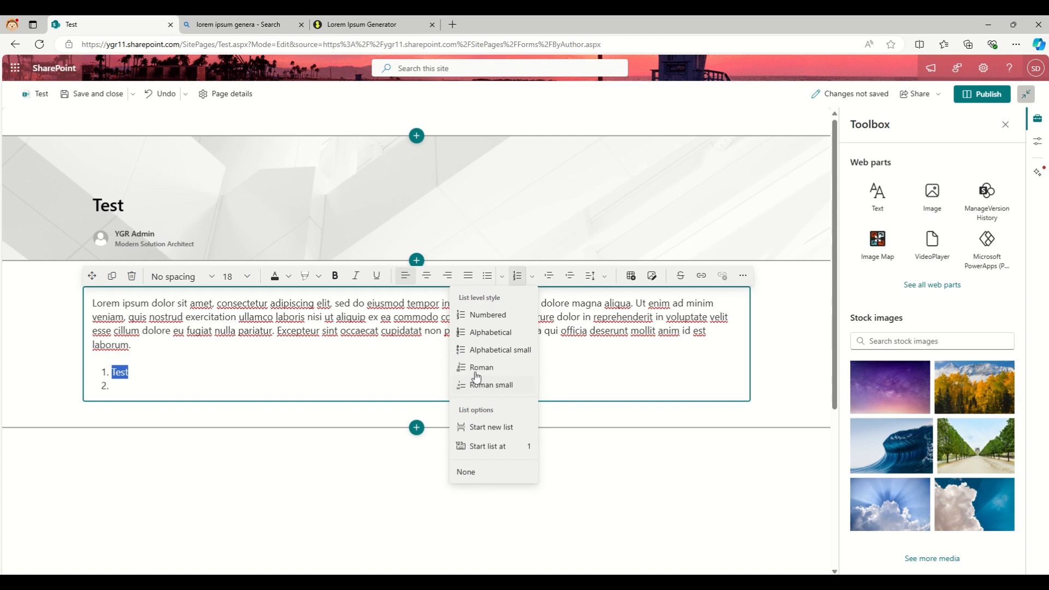
pyautogui.click(479, 332)
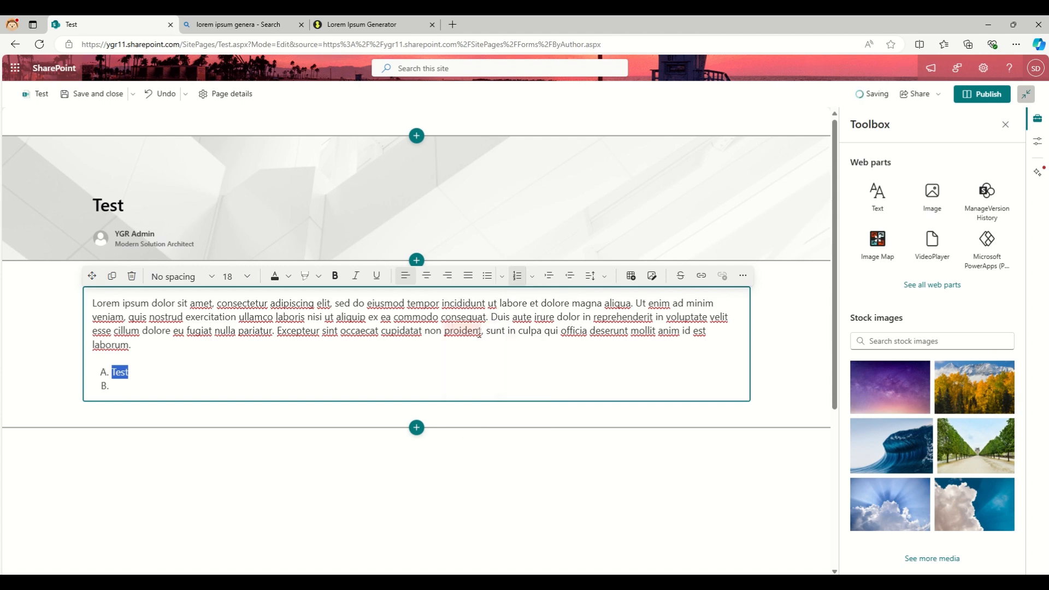
# Apply the Roman level style to the numbered list, and switch it to Roman small
pyautogui.click(533, 276)
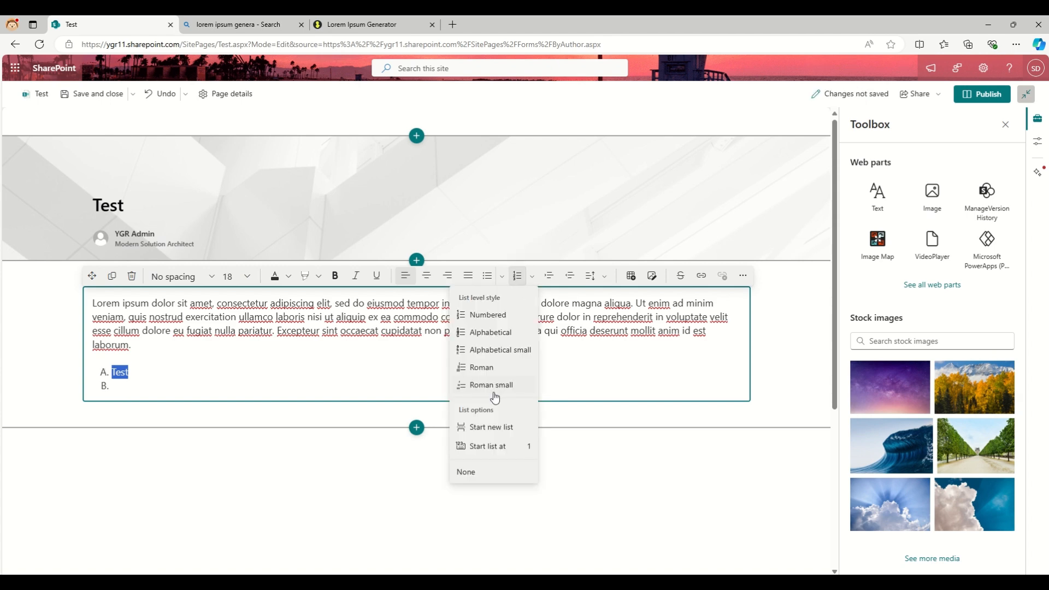
pyautogui.click(492, 366)
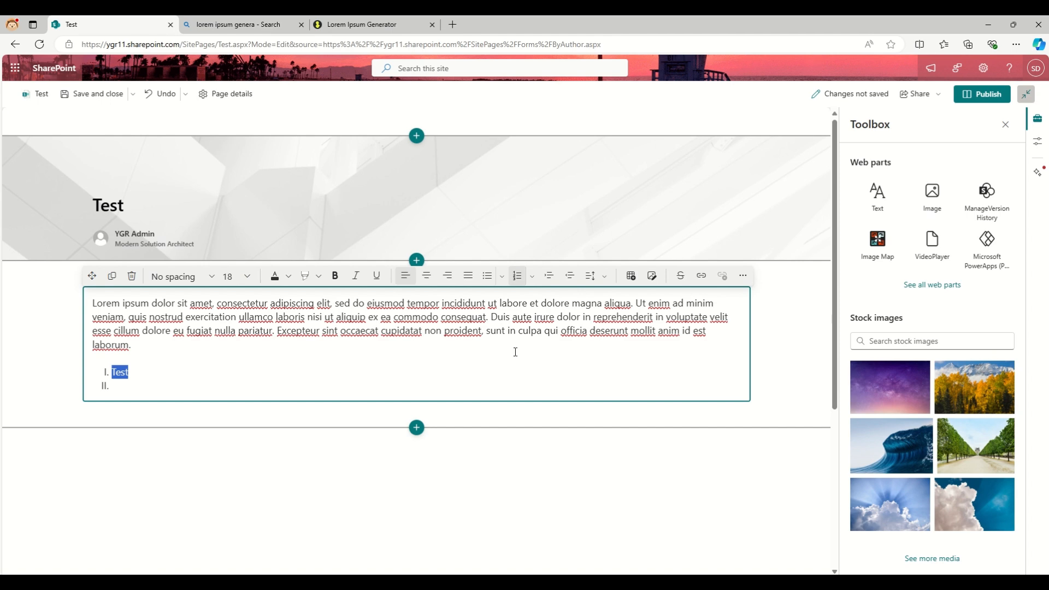
pyautogui.click(532, 277)
pyautogui.click(491, 385)
pyautogui.click(533, 277)
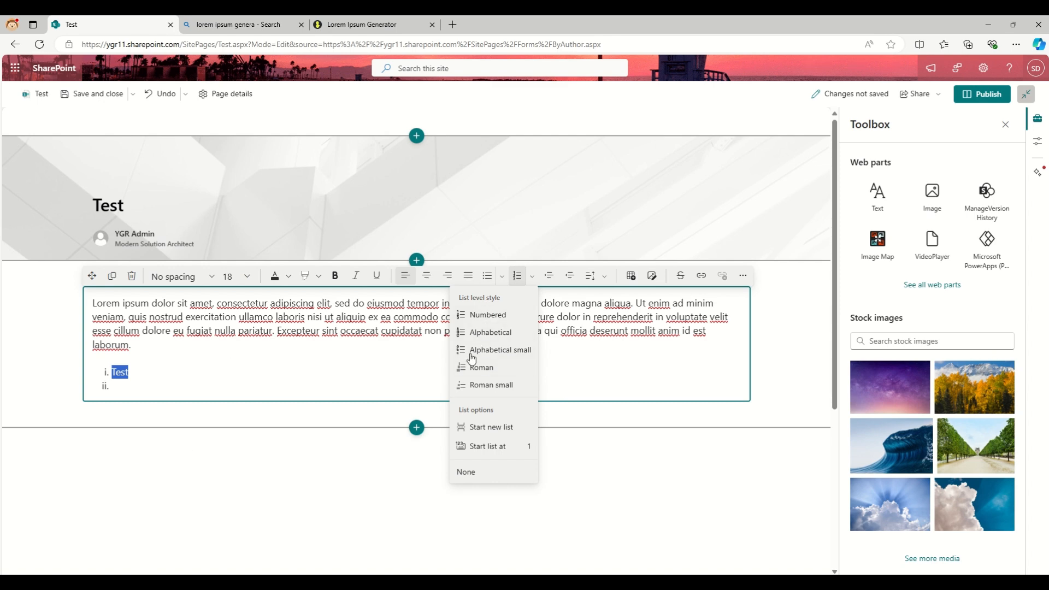
# Enter "Tet123" as the second list item and add two empty items below it
pyautogui.click(145, 386)
pyautogui.write('Tet123')
pyautogui.press('Return')
pyautogui.press('Return')
# Restart the list numbering at the first empty item below "Tet123"
pyautogui.click(533, 277)
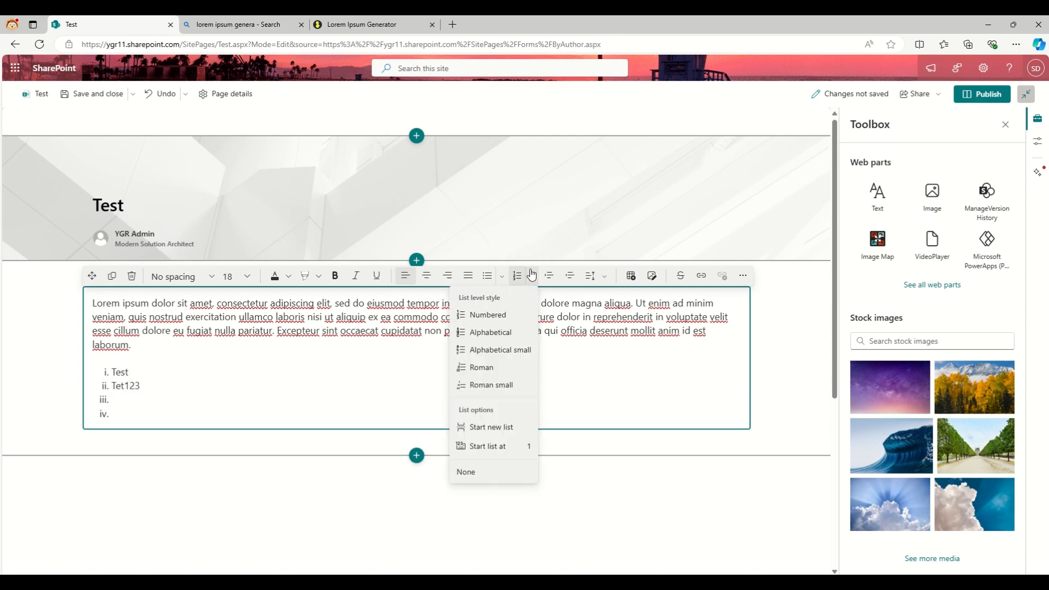
pyautogui.click(503, 447)
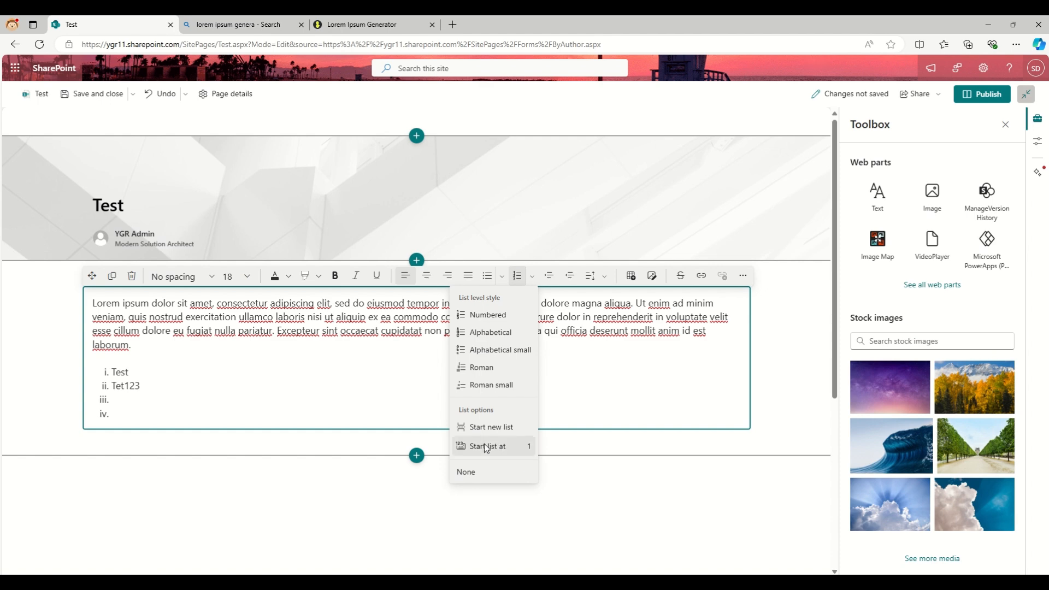
pyautogui.press('Return')
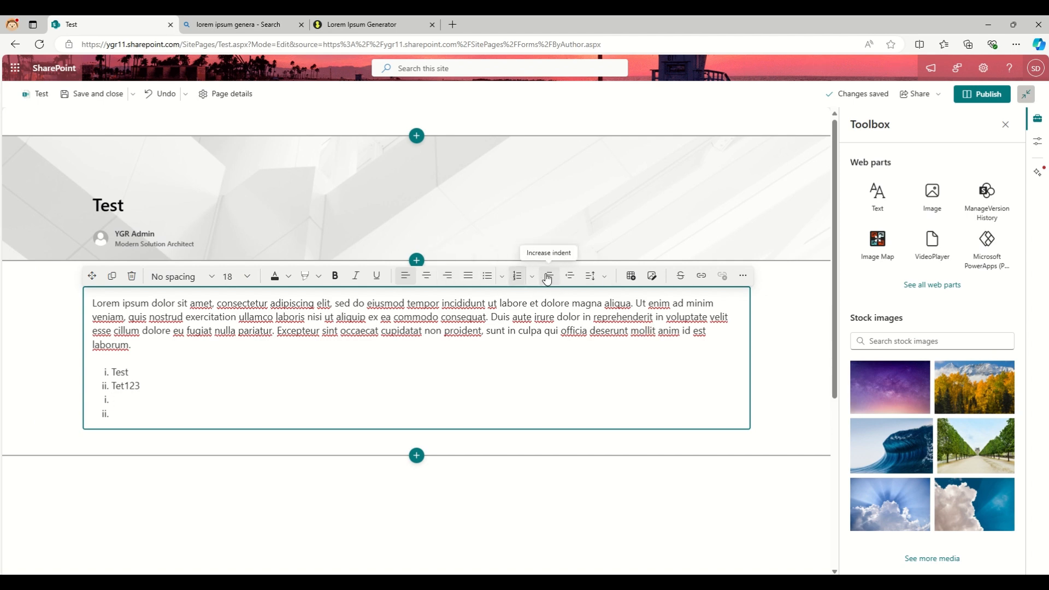
pyautogui.click(605, 276)
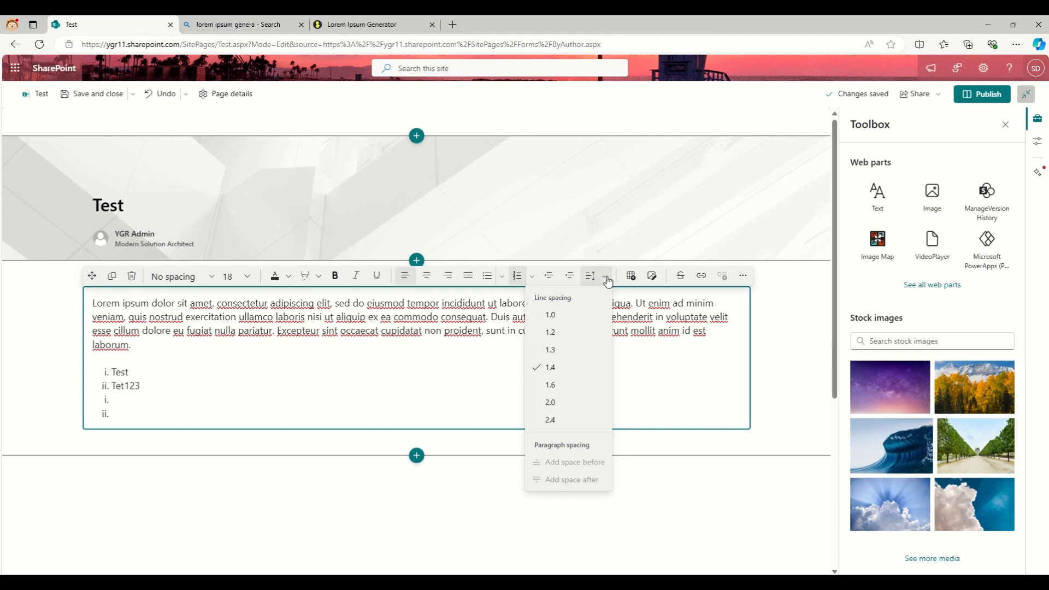
pyautogui.click(181, 325)
pyautogui.tripleClick(173, 345)
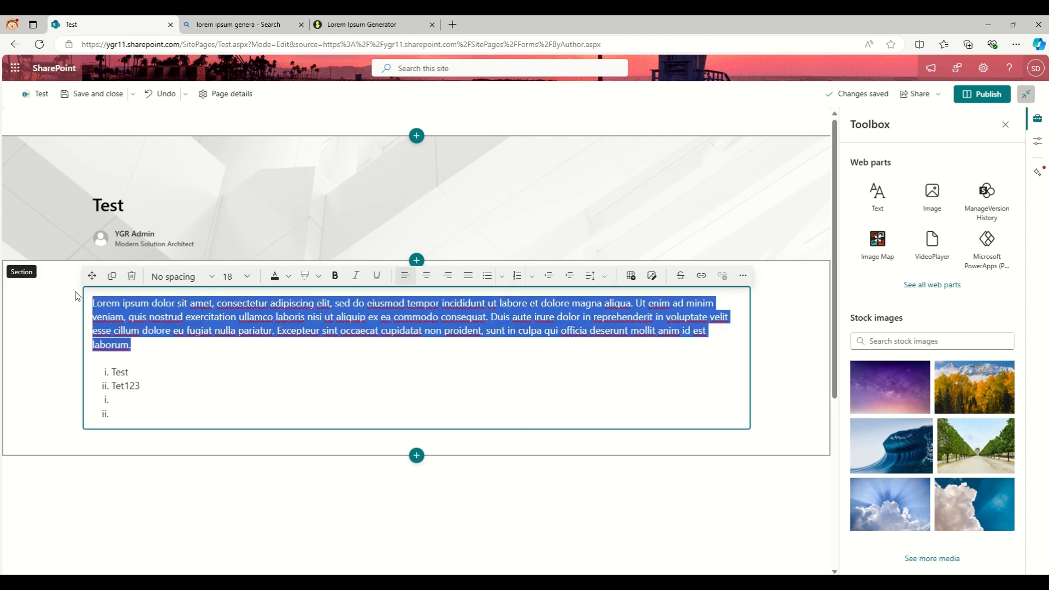
pyautogui.click(608, 276)
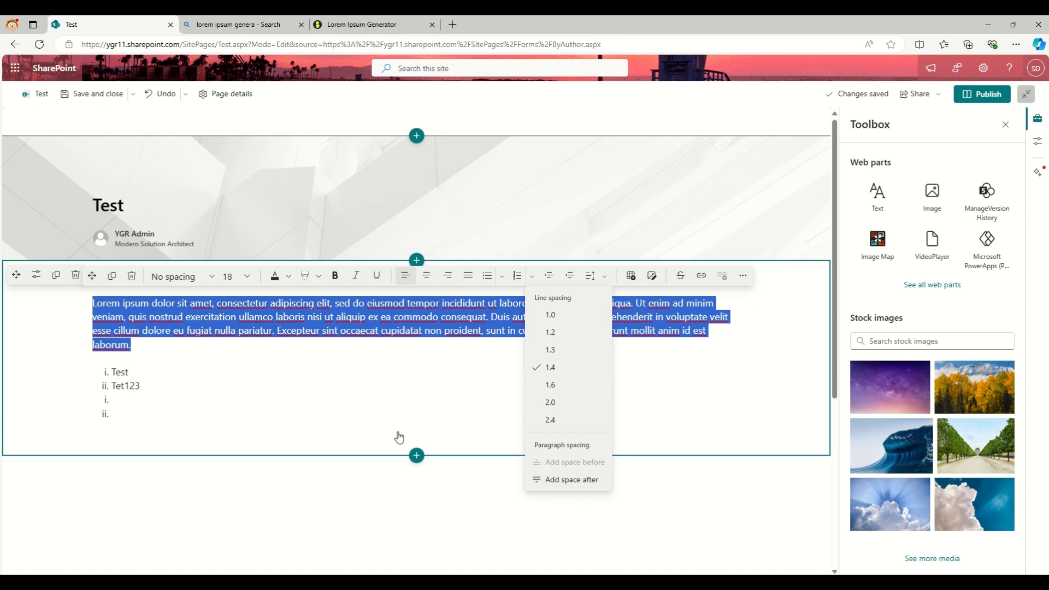
pyautogui.click(306, 401)
# Duplicate the placeholder paragraph directly below itself
pyautogui.moveTo(175, 349); pyautogui.dragTo(37, 307)
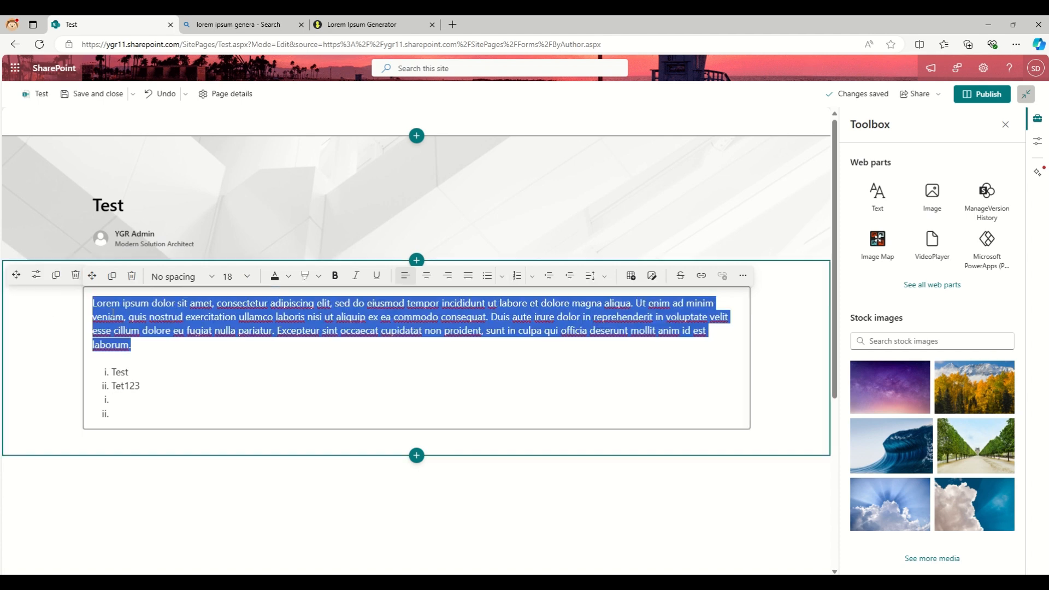
pyautogui.hotkey('ctrl', 'c')
pyautogui.click(168, 343)
pyautogui.press('Return')
pyautogui.hotkey('ctrl', 'v')
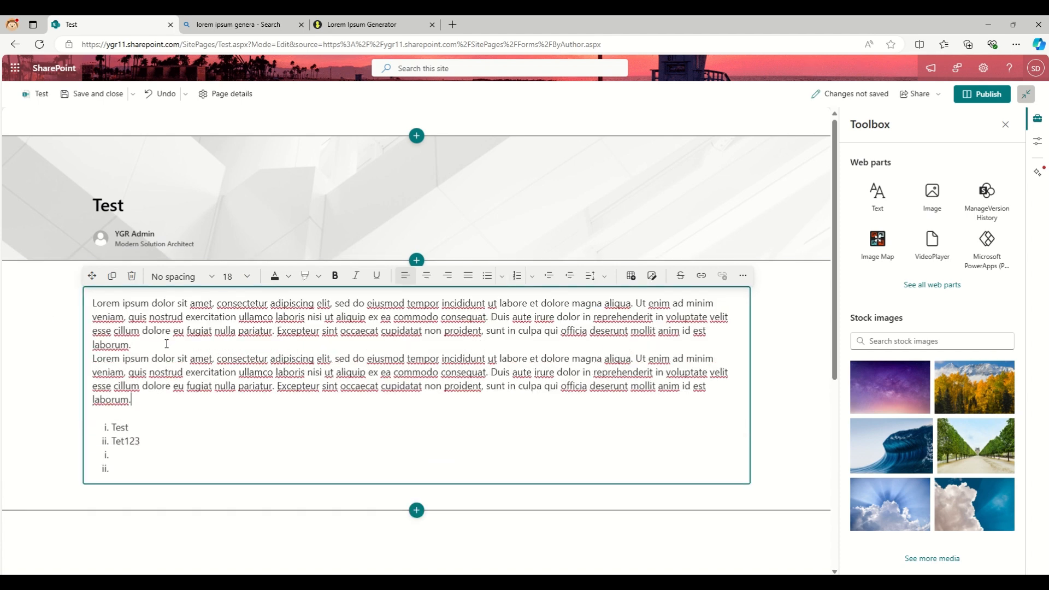
# Add paragraph spacing after both placeholder paragraphs
pyautogui.moveTo(135, 404); pyautogui.dragTo(85, 271)
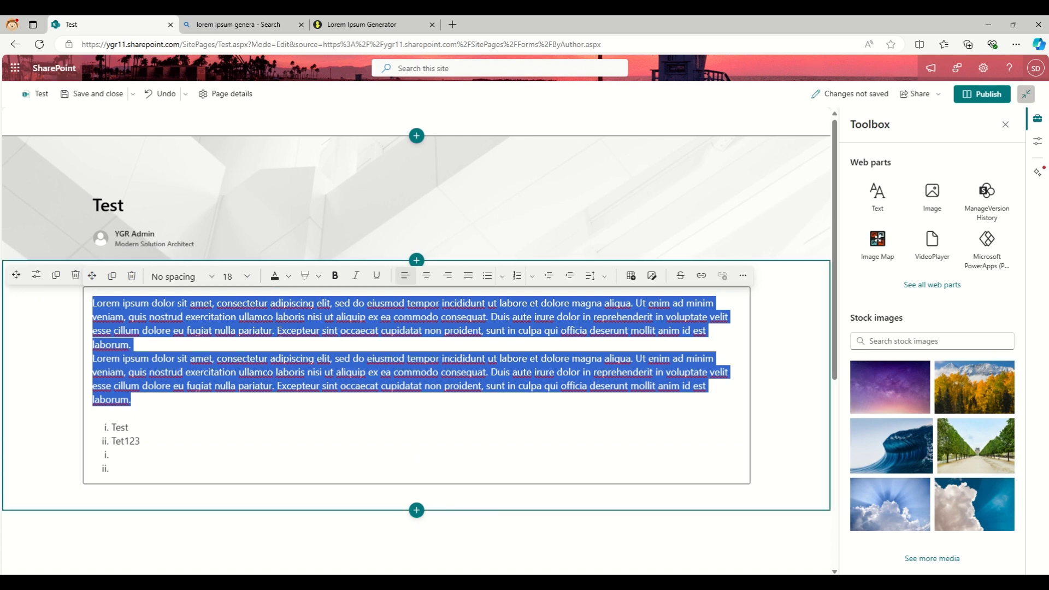
pyautogui.click(591, 275)
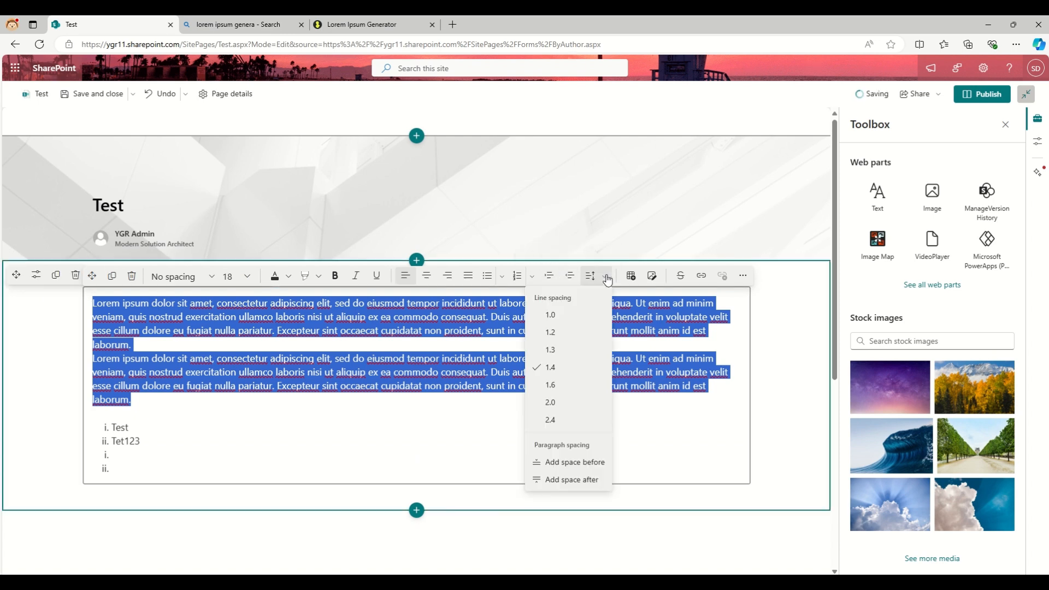
pyautogui.click(571, 484)
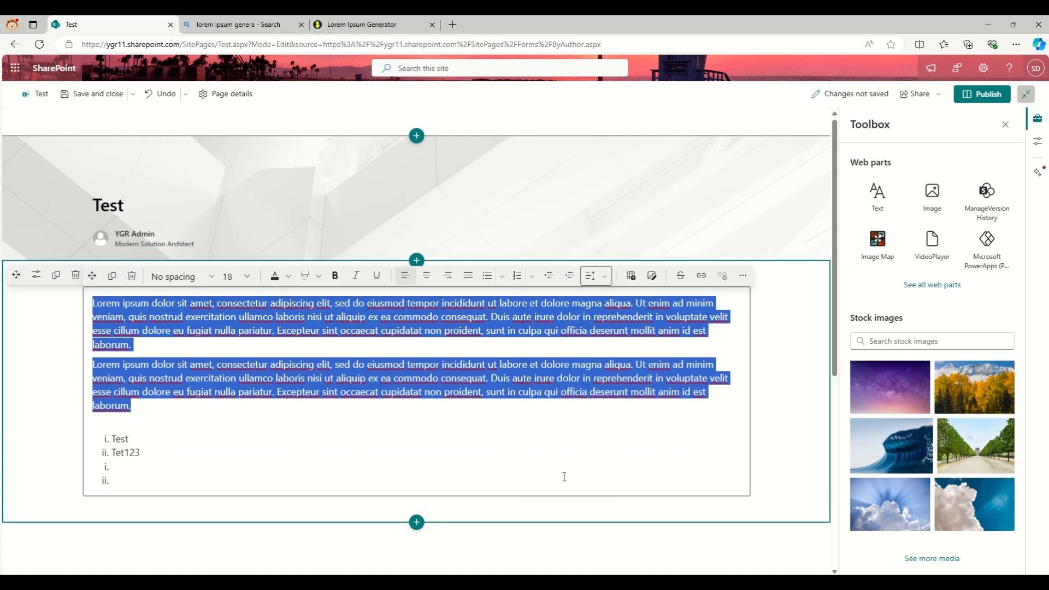
pyautogui.click(173, 345)
pyautogui.doubleClick(112, 364)
pyautogui.click(203, 364)
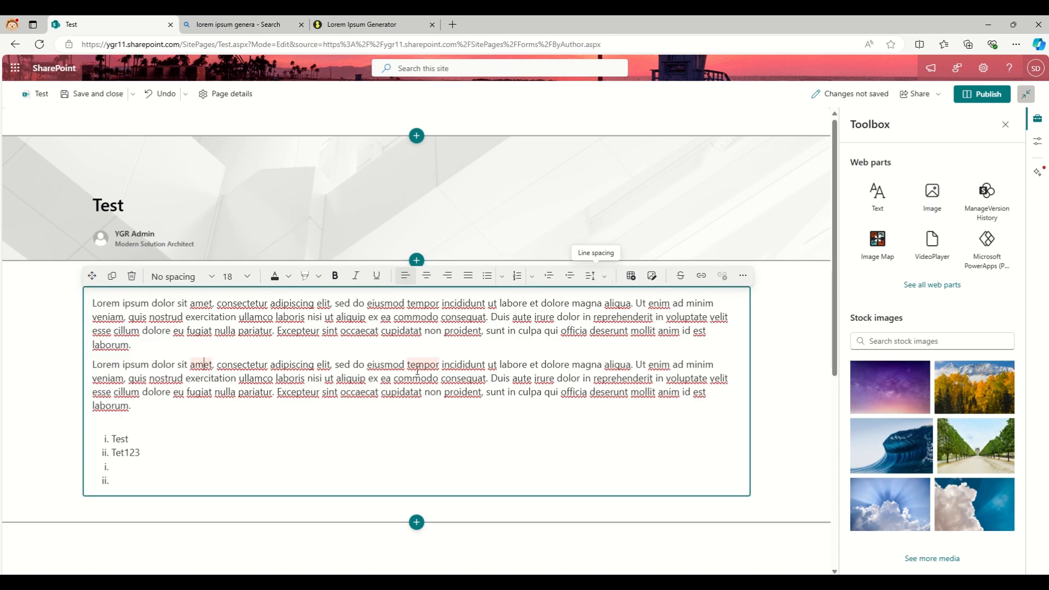
# Add paragraph spacing before both placeholder paragraphs
pyautogui.moveTo(132, 406); pyautogui.dragTo(93, 300)
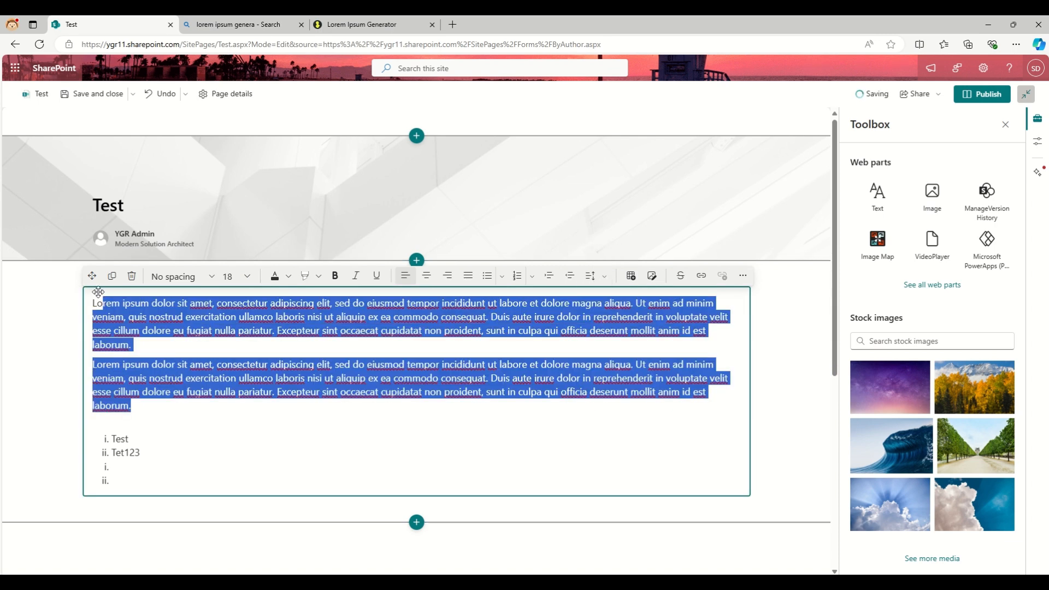
pyautogui.click(603, 274)
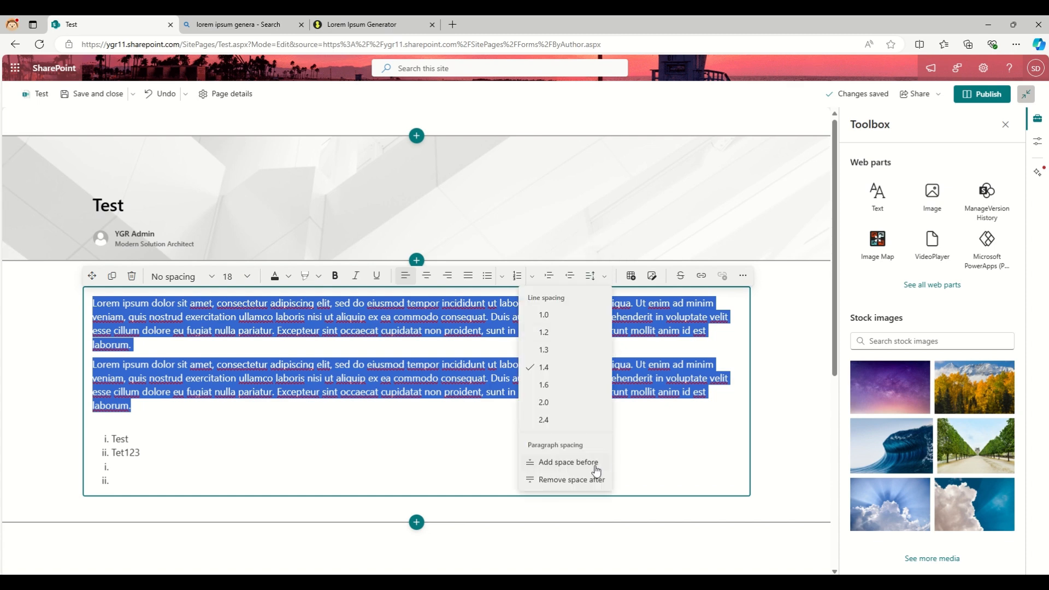
pyautogui.click(568, 462)
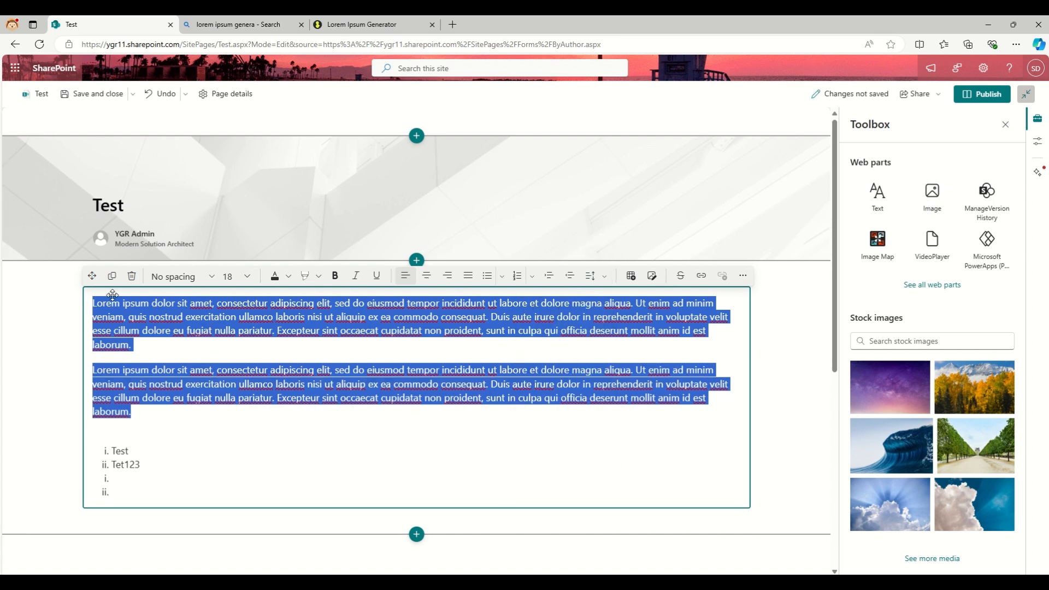
pyautogui.click(127, 358)
pyautogui.moveTo(118, 355); pyautogui.dragTo(156, 355)
pyautogui.click(156, 355)
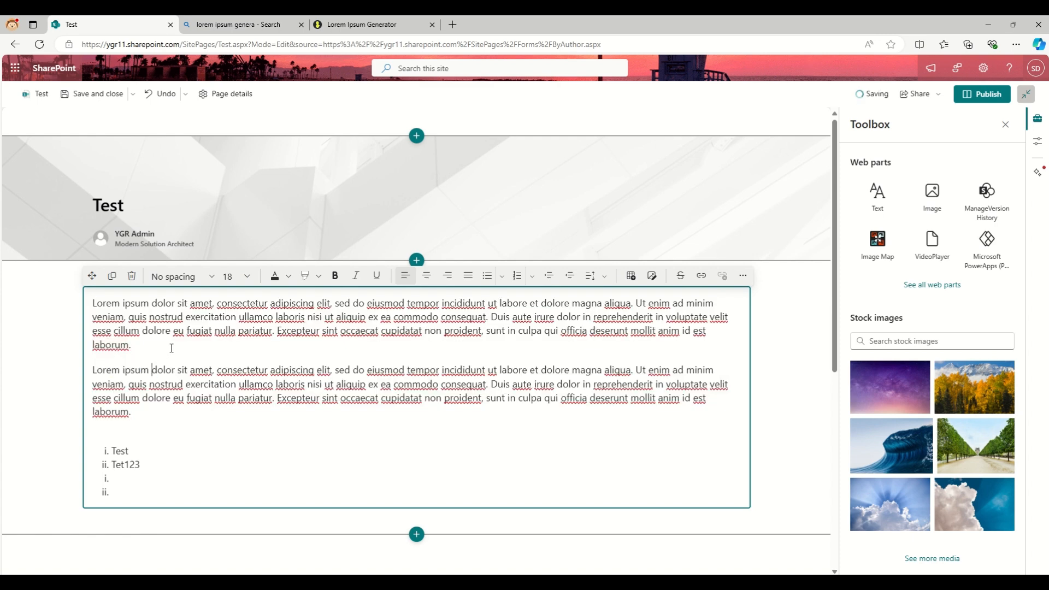
pyautogui.moveTo(145, 351); pyautogui.dragTo(77, 312)
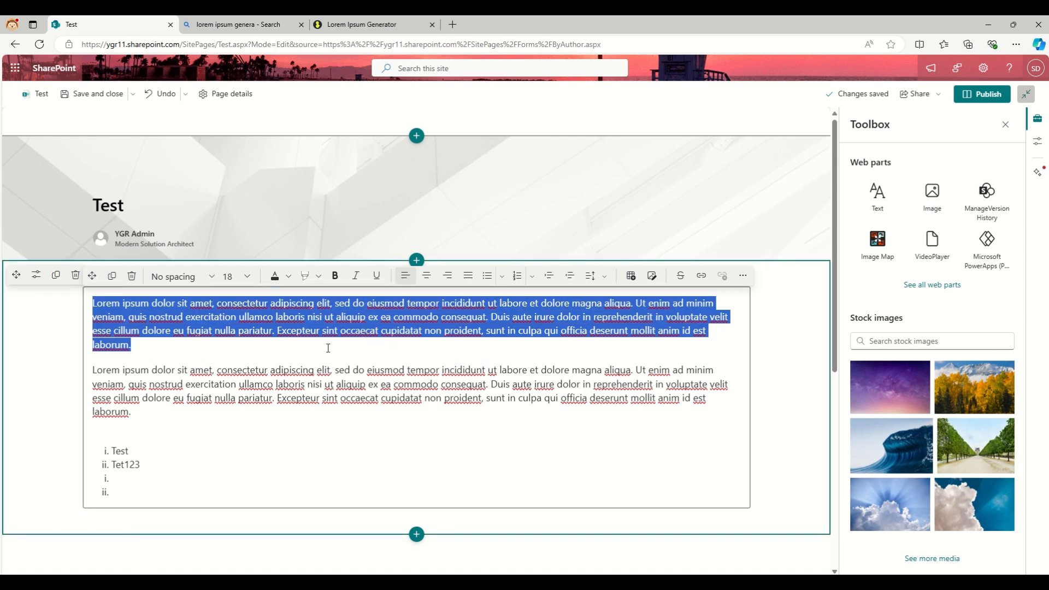
pyautogui.click(300, 428)
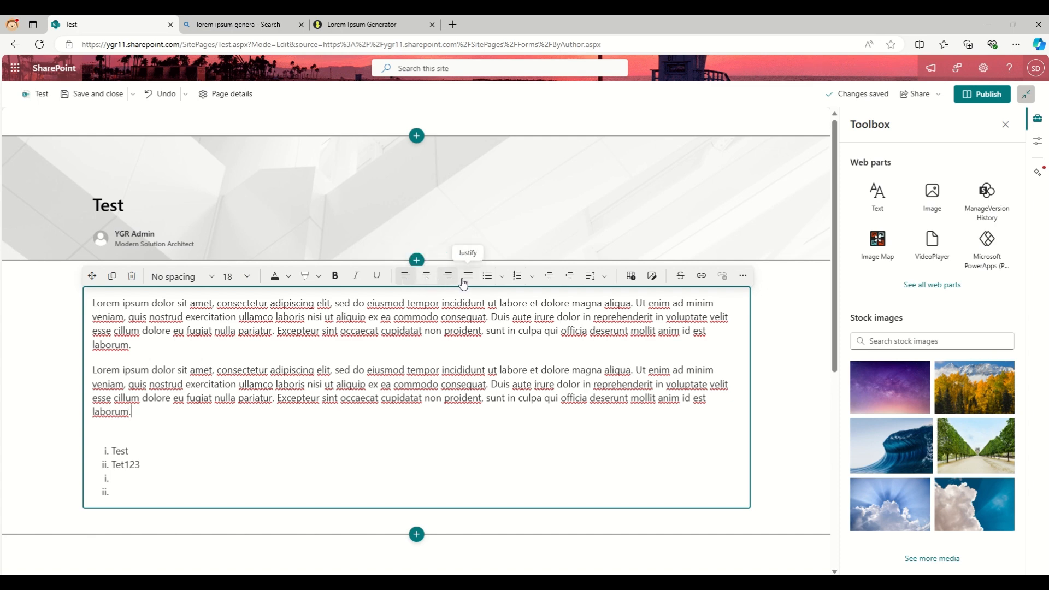
pyautogui.click(743, 275)
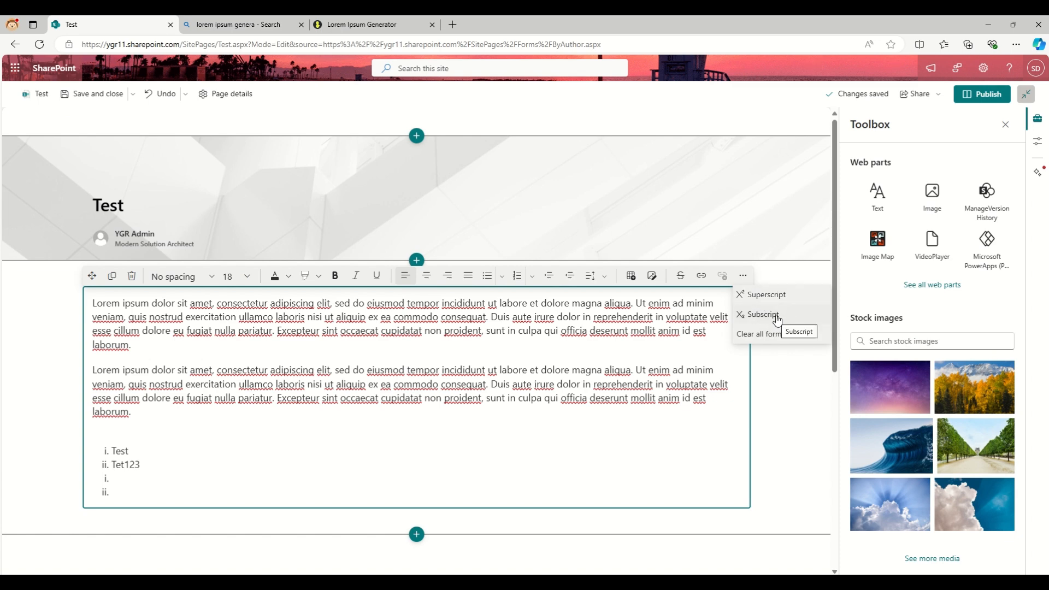
# Clear all formatting from the entire content of the text web part
pyautogui.click(404, 387)
pyautogui.hotkey('ctrl', 'a')
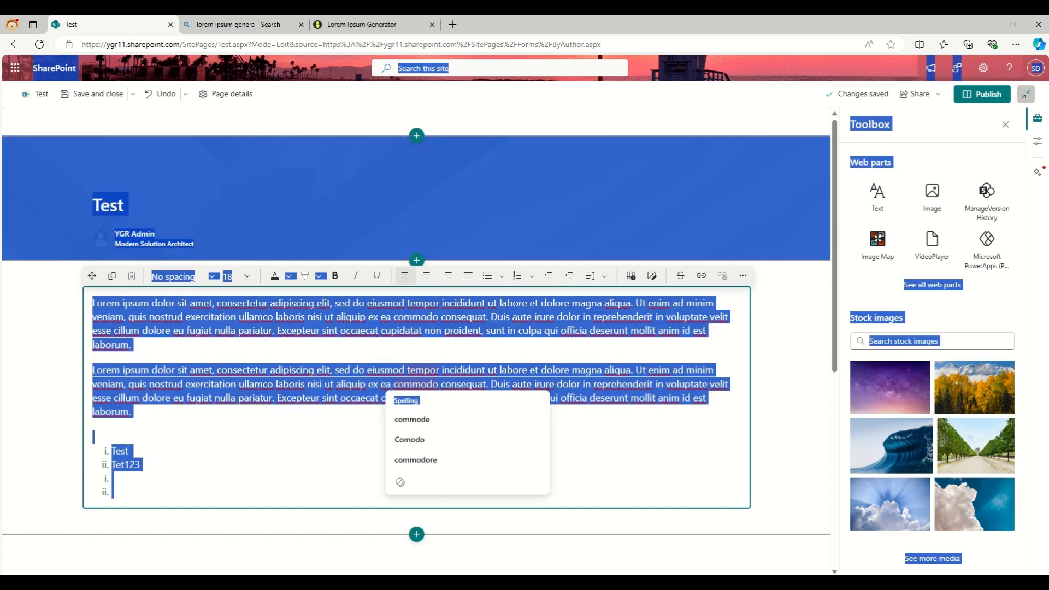
pyautogui.click(747, 277)
pyautogui.click(761, 334)
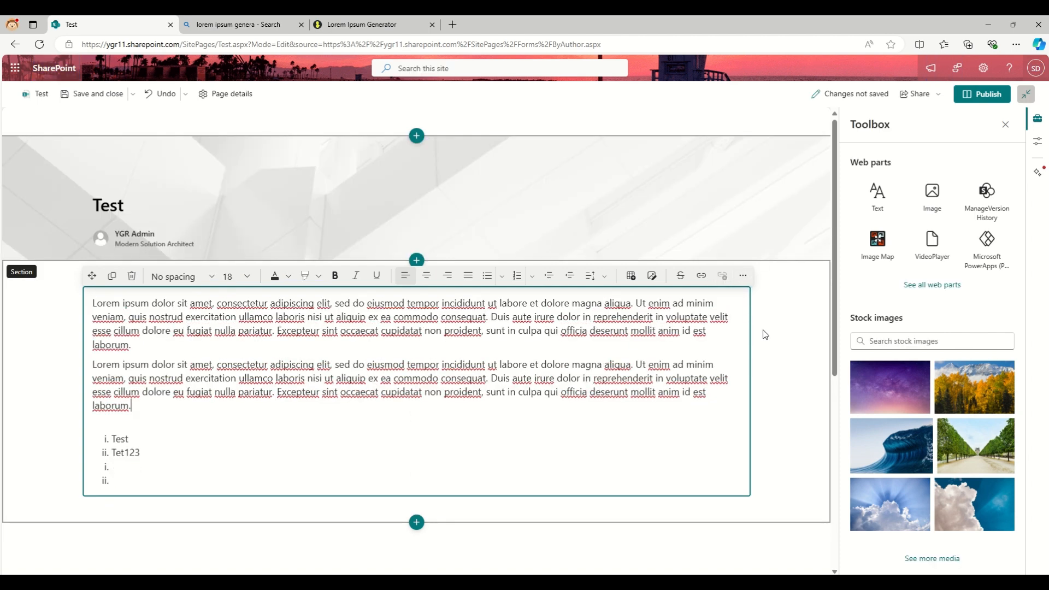
pyautogui.click(234, 435)
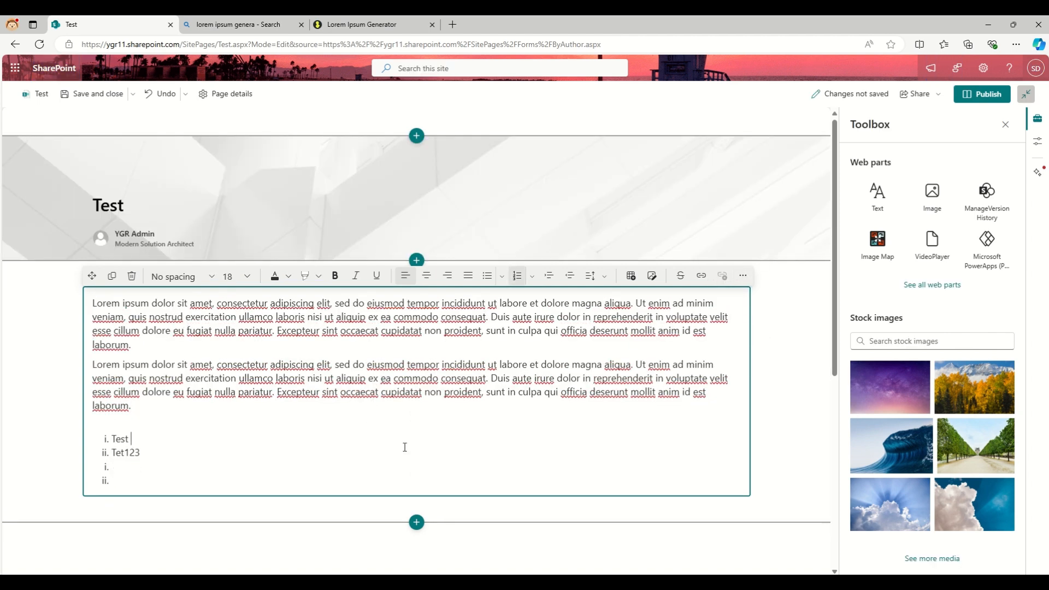
pyautogui.hotkey('ctrl', 'a')
pyautogui.click(742, 275)
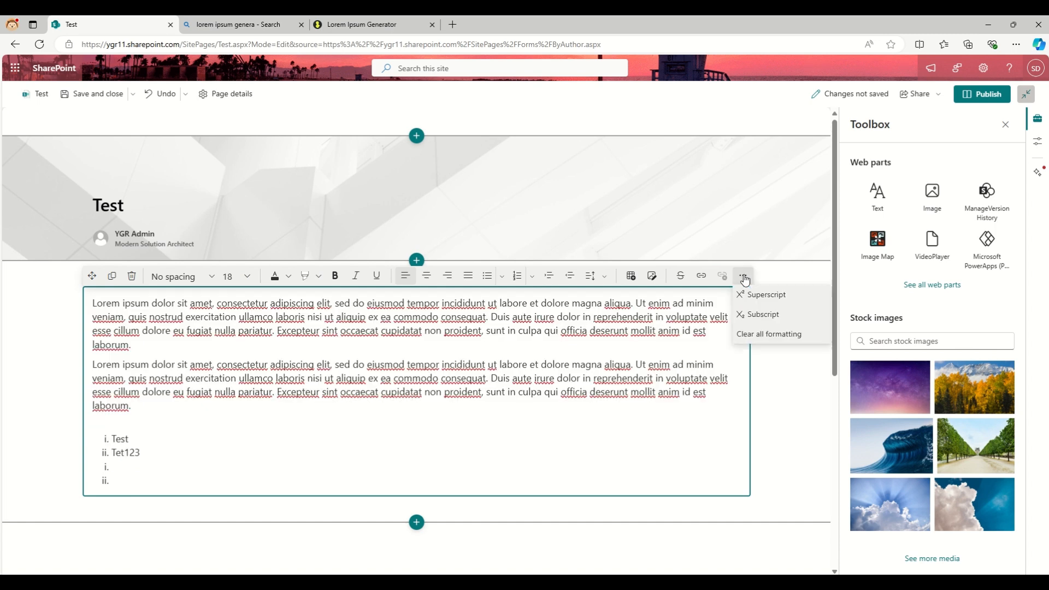
pyautogui.click(754, 338)
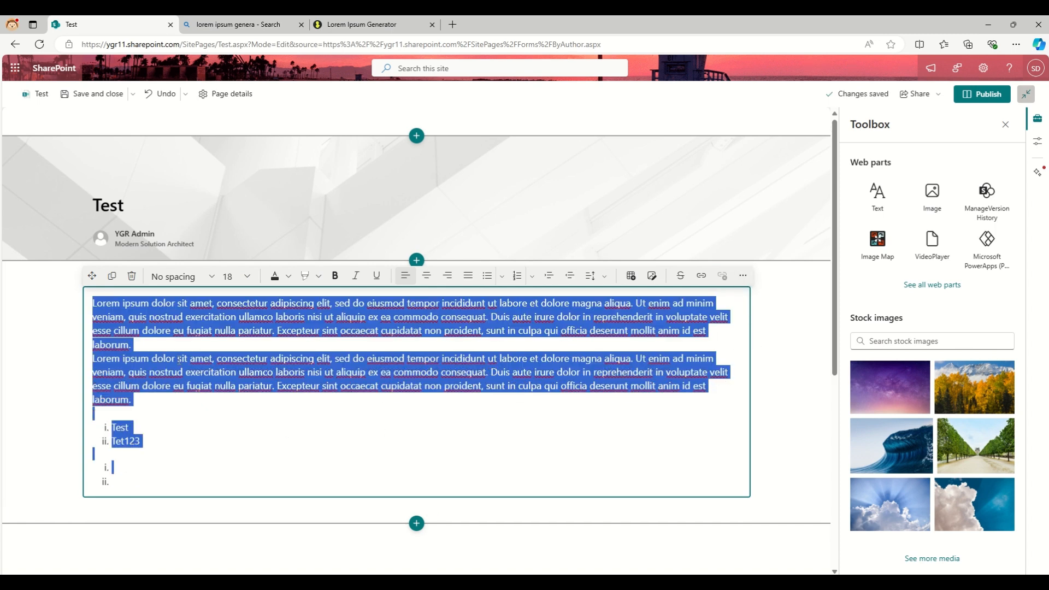
pyautogui.click(181, 348)
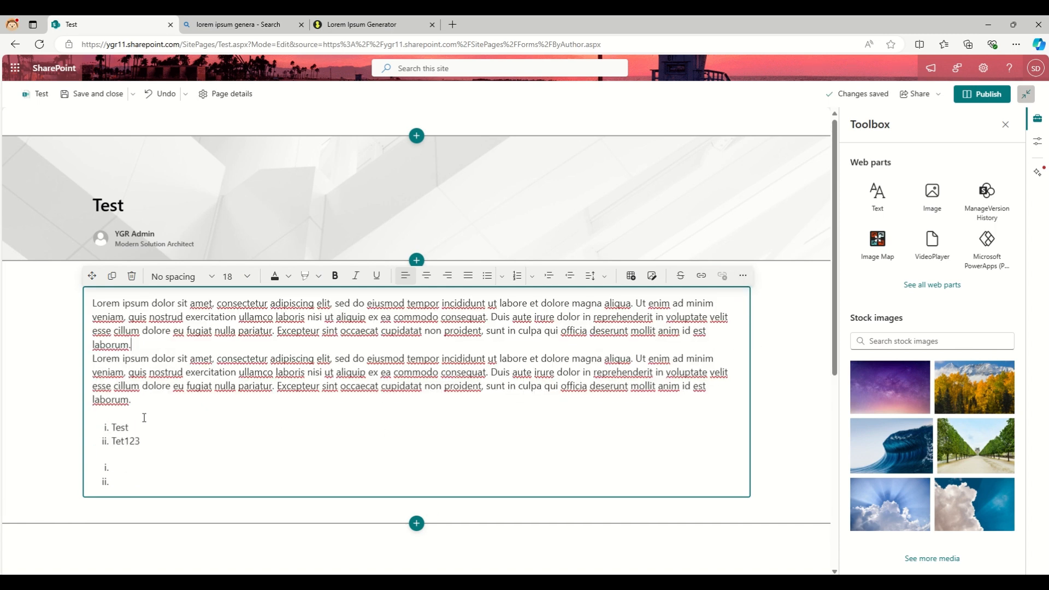
# Delete the numbered list items below the two placeholder paragraphs
pyautogui.moveTo(144, 418); pyautogui.dragTo(187, 482)
pyautogui.press('Delete')
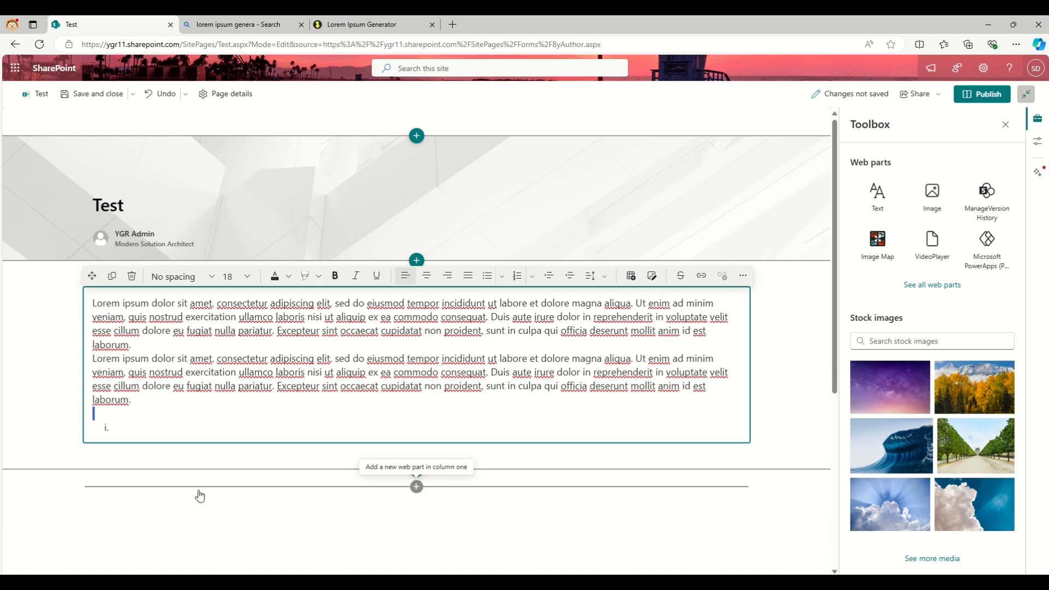
pyautogui.press('Delete')
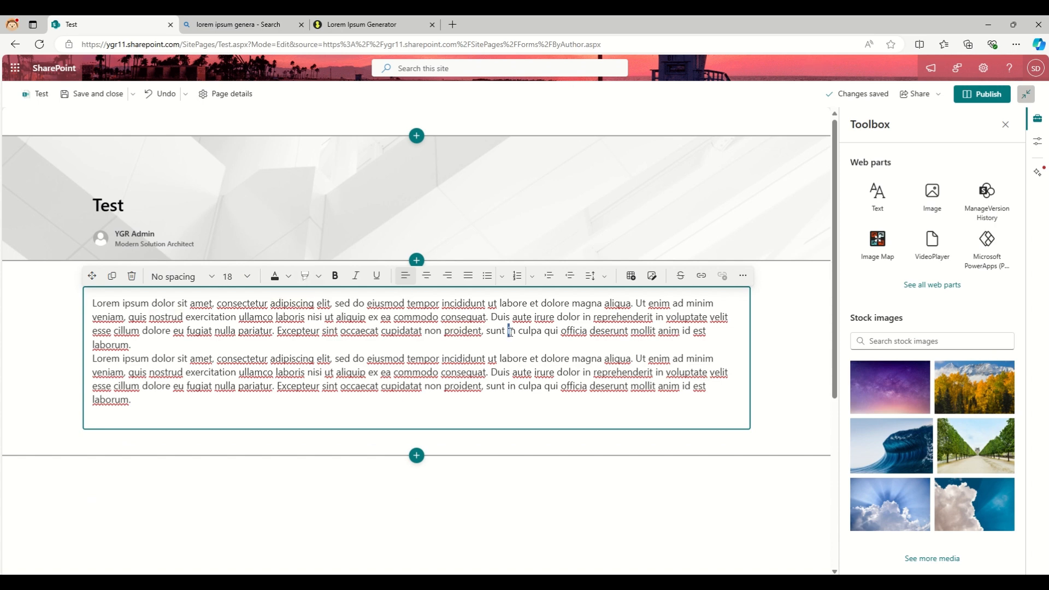
pyautogui.click(567, 332)
pyautogui.click(249, 332)
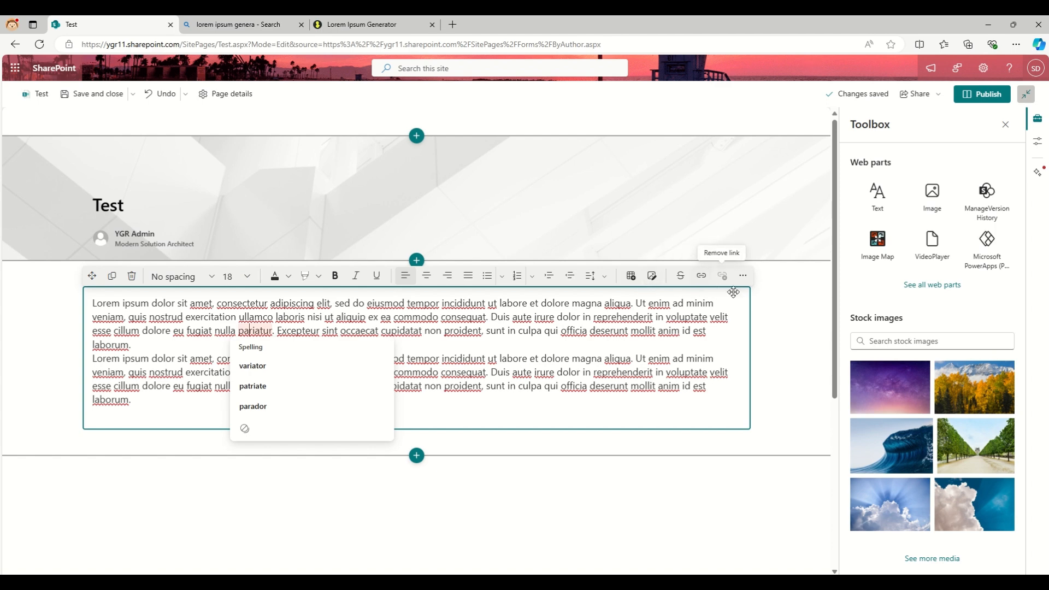
pyautogui.click(588, 358)
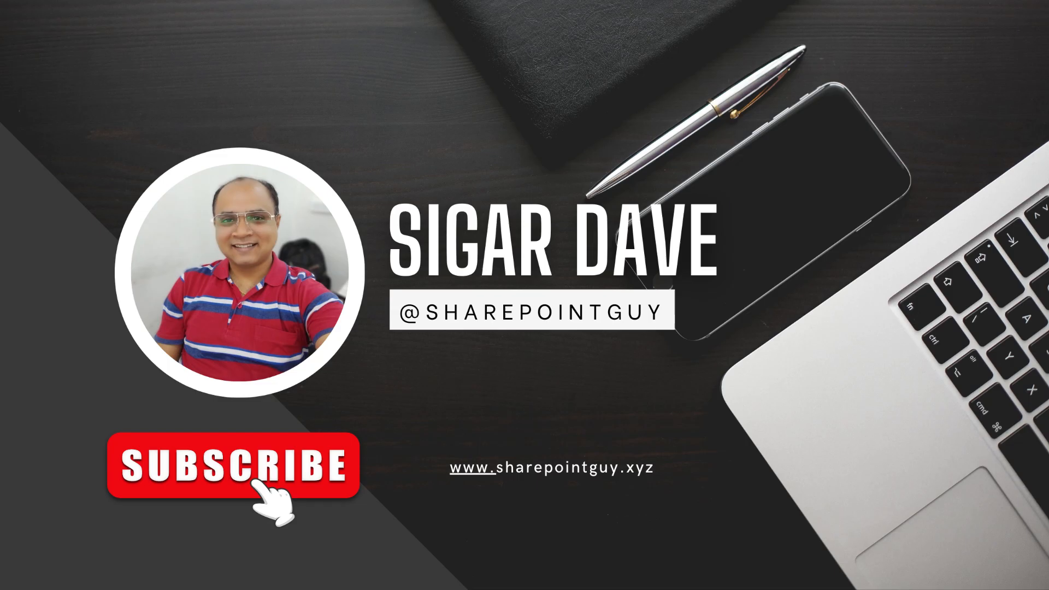